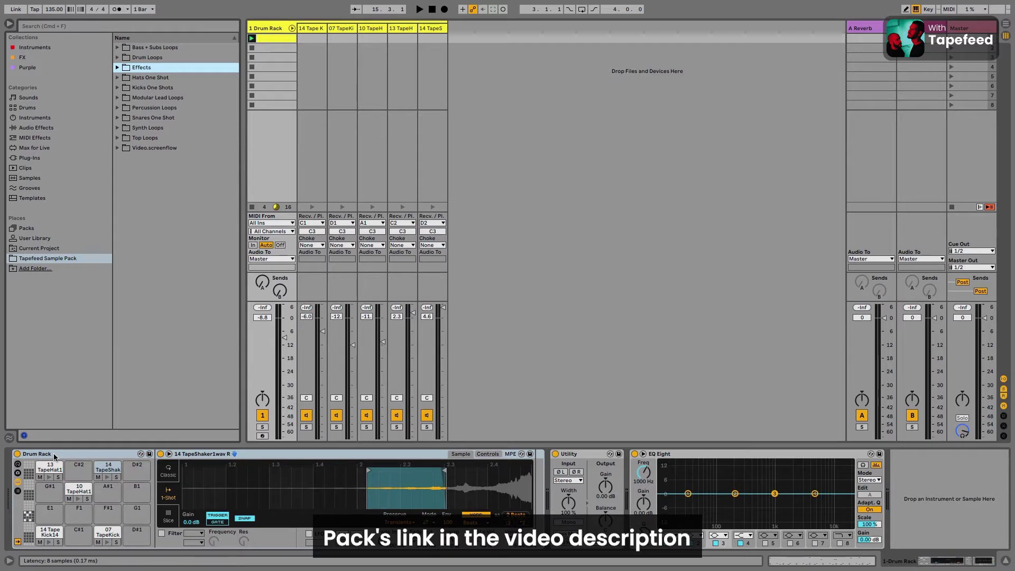
Play the drum loop and solo the 14 Tape Kick14 and 07 TapeKick7 pads one after the other to hear them.
{"action": "key", "text": "space"}
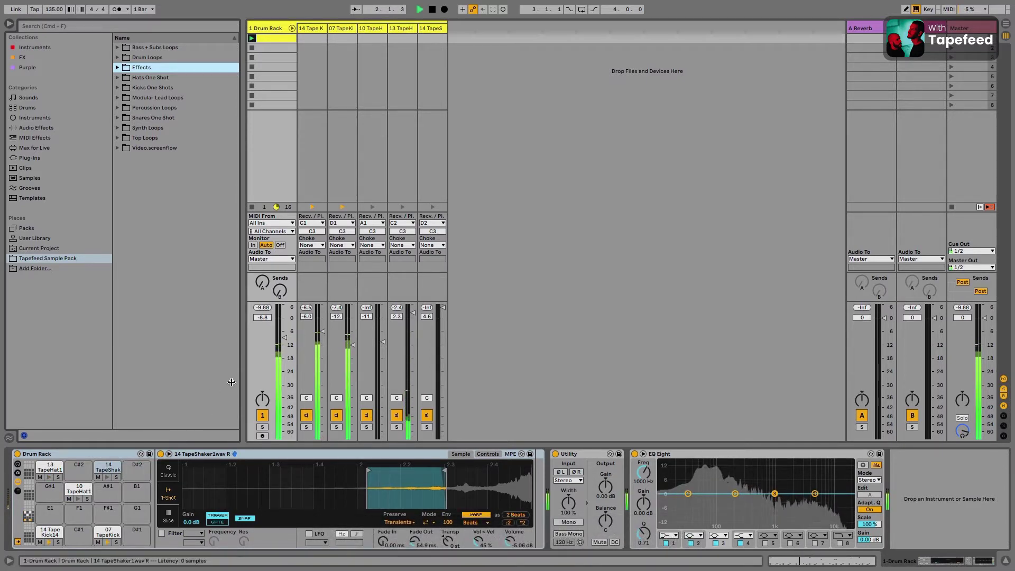
{"action": "left_click", "coordinate": [54, 533]}
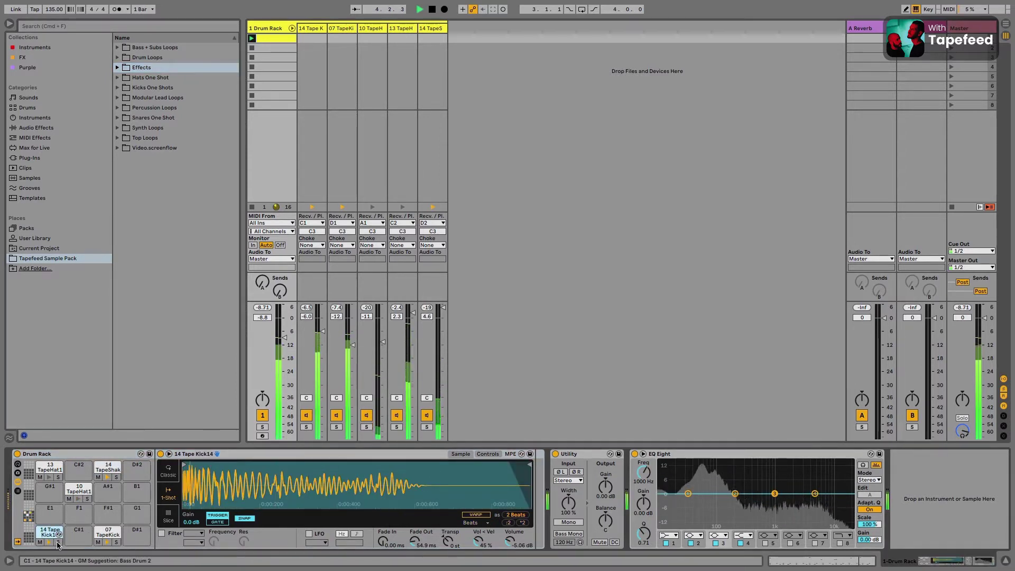
{"action": "left_click", "coordinate": [57, 541]}
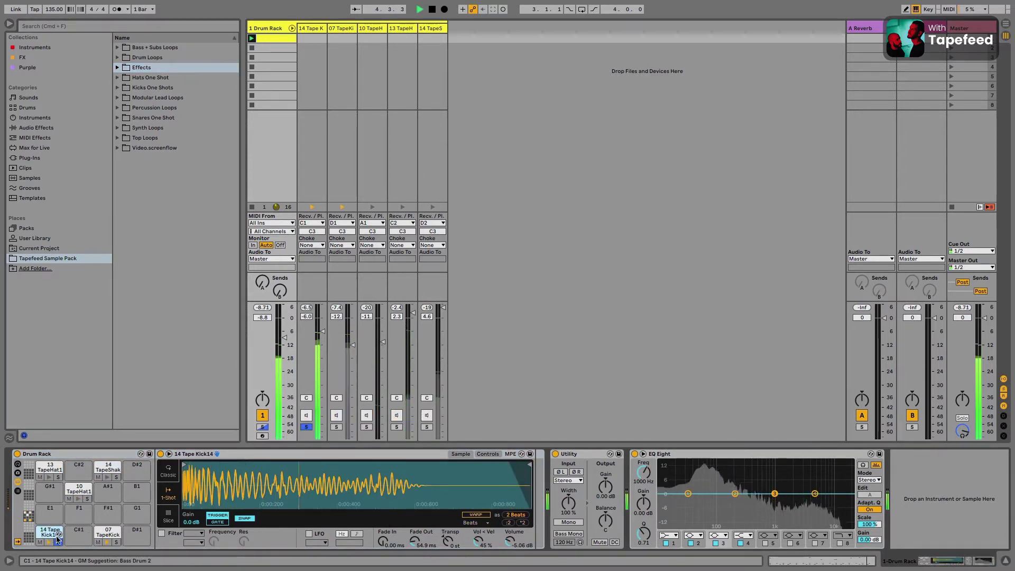
{"action": "left_click", "coordinate": [116, 538]}
{"action": "left_click", "coordinate": [116, 541]}
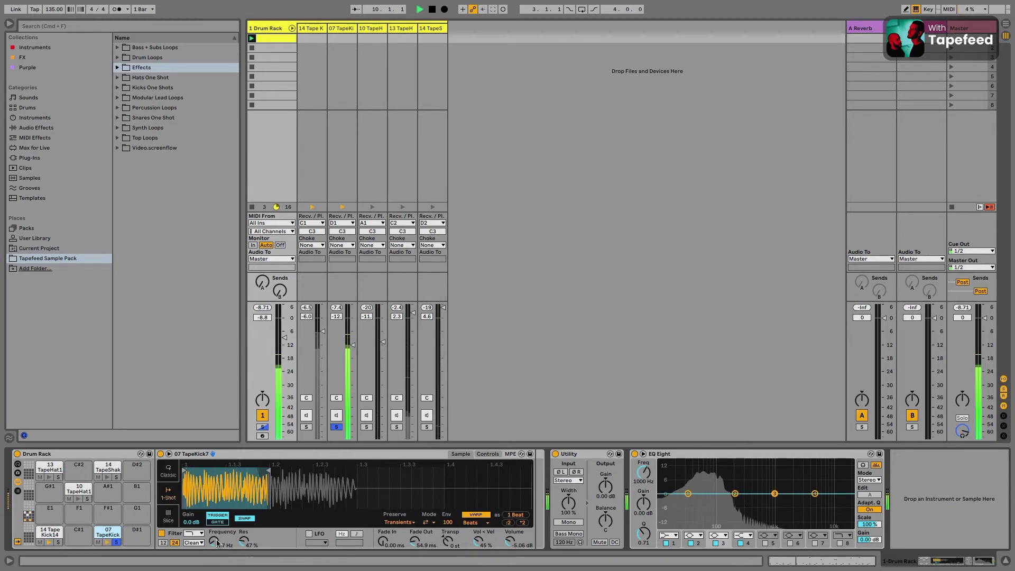
{"action": "left_click", "coordinate": [116, 541]}
Mute both kick pads to listen to the 13 TapeHat13, 10 TapeHat10 R and 14 TapeShaker1 pads, and stop playback.
{"action": "left_click", "coordinate": [98, 541]}
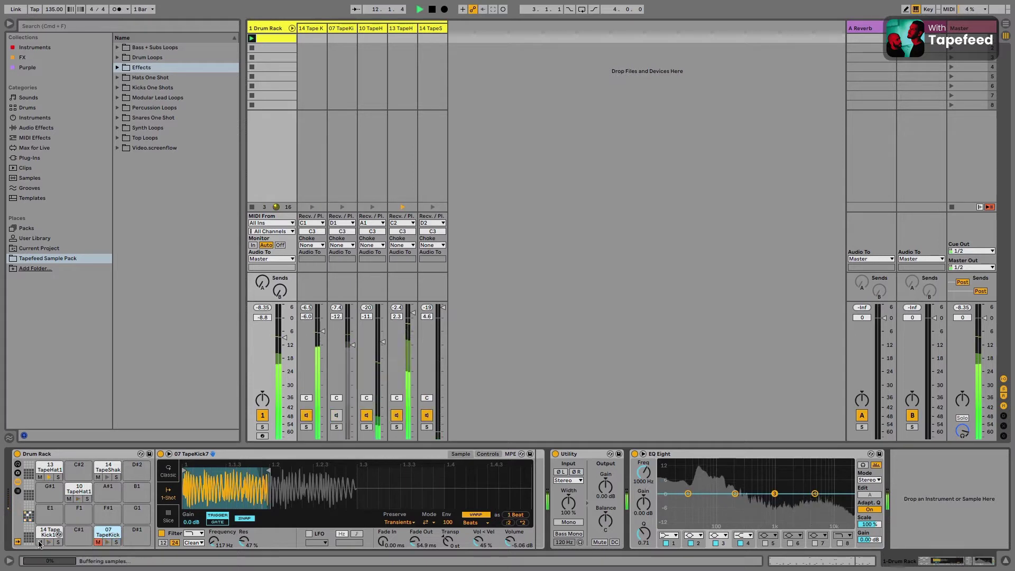
{"action": "left_click", "coordinate": [40, 542]}
{"action": "left_click", "coordinate": [47, 468]}
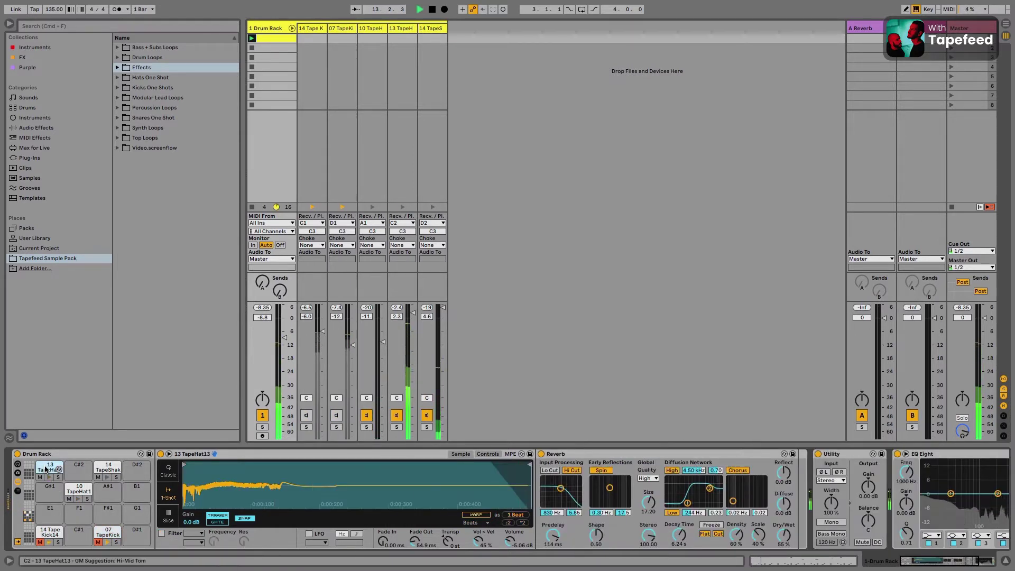
{"action": "left_click", "coordinate": [78, 489]}
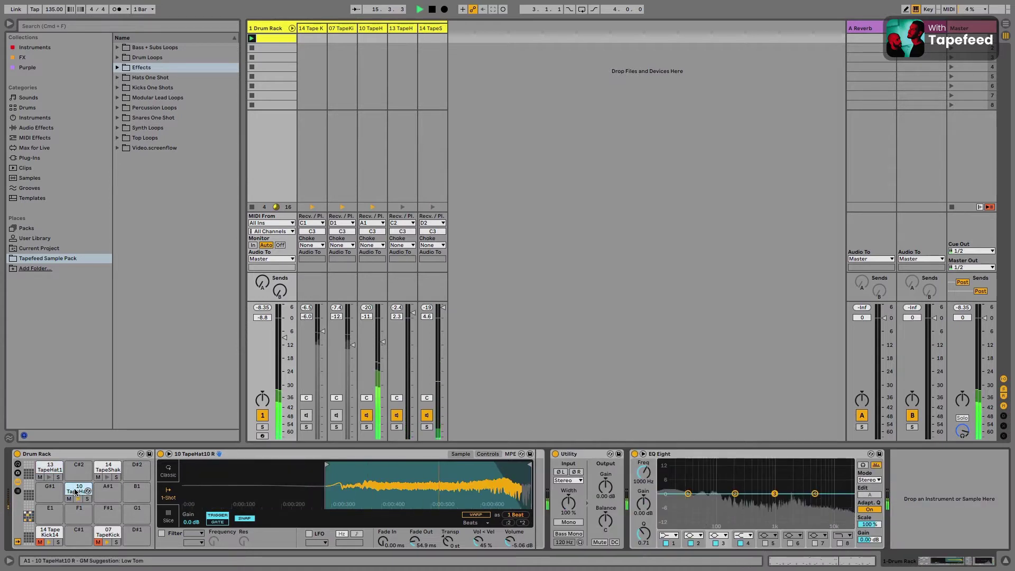
{"action": "left_click", "coordinate": [104, 469]}
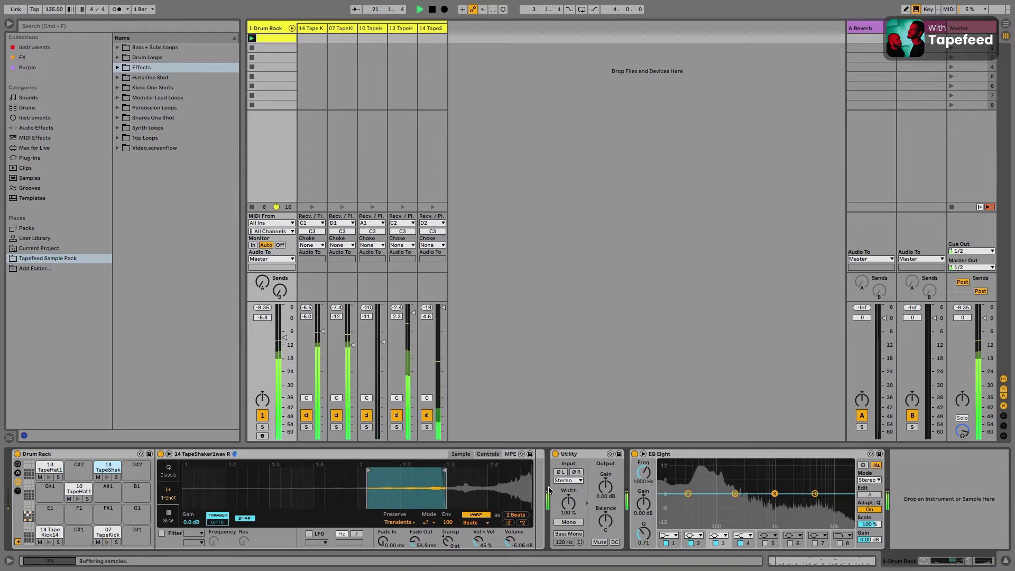
{"action": "key", "text": "space"}
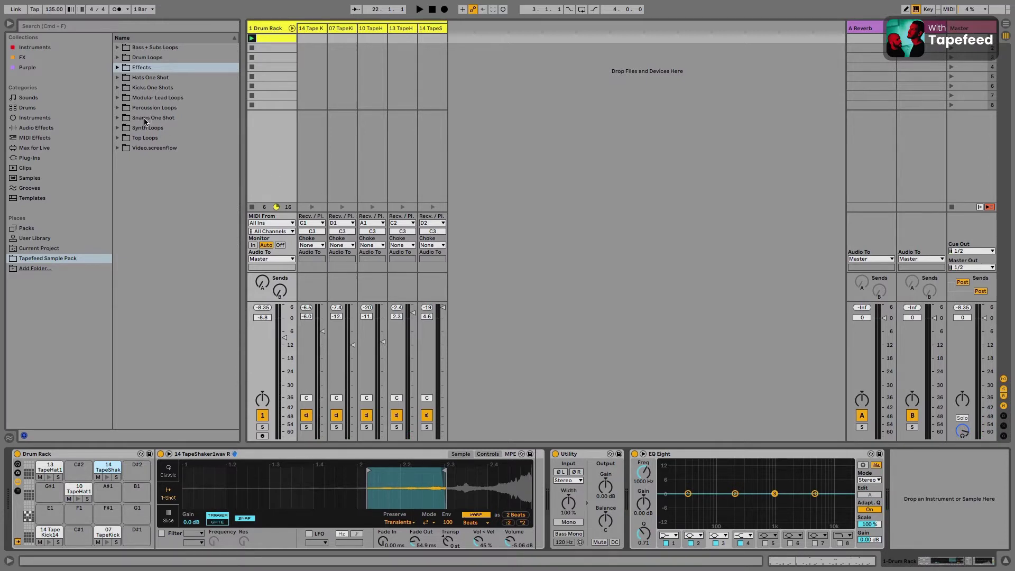
Audition snares 2, 6, 7, 8 and 10 from the Snares One Shot folder with the preview volume at -5.0 dB.
{"action": "left_click", "coordinate": [118, 118]}
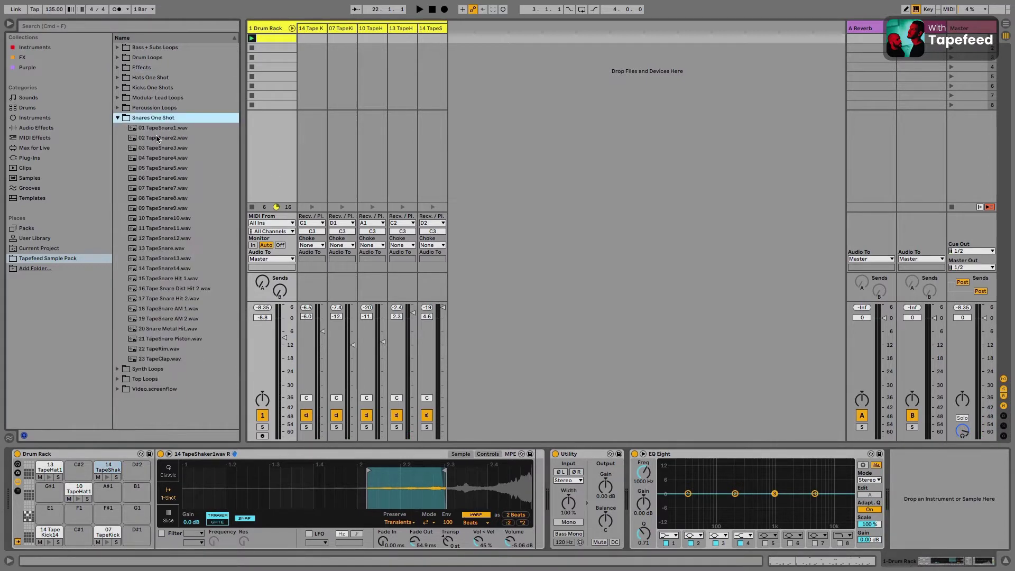
{"action": "left_click", "coordinate": [157, 138]}
{"action": "left_click_drag", "start_coordinate": [961, 431], "coordinate": [961, 443]}
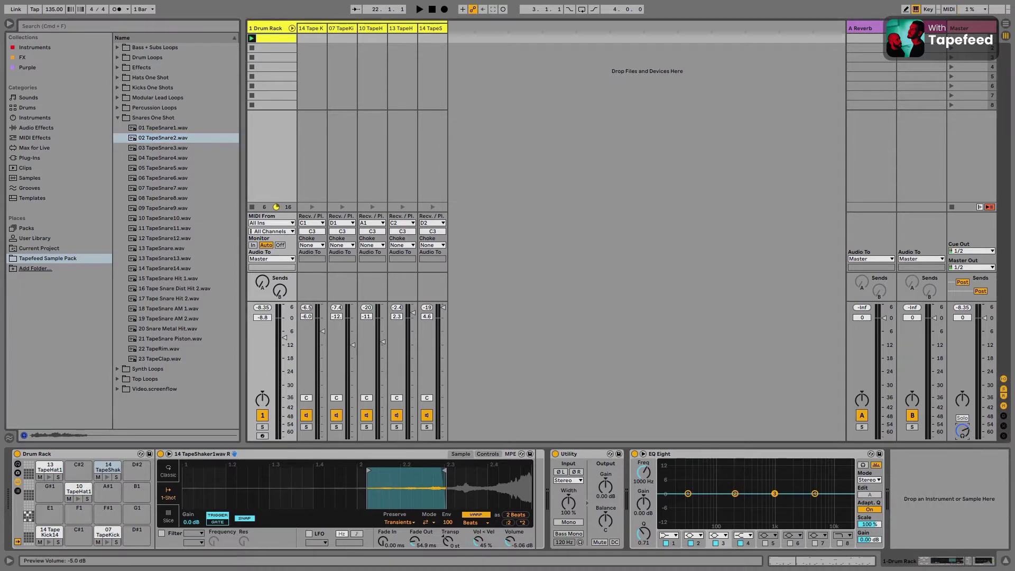
{"action": "left_click", "coordinate": [158, 178]}
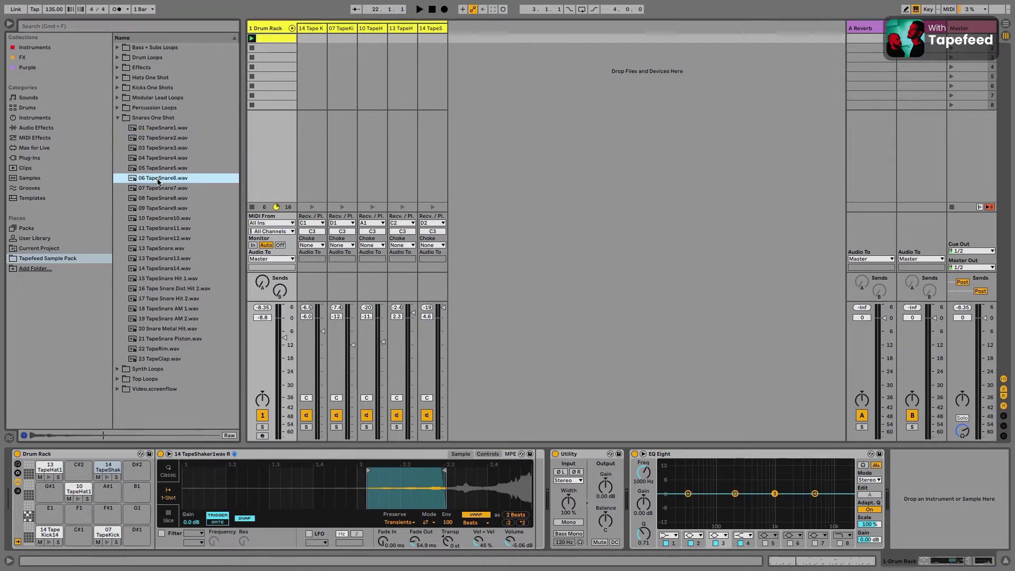
{"action": "key", "text": "Down"}
{"action": "key", "text": "Down"}
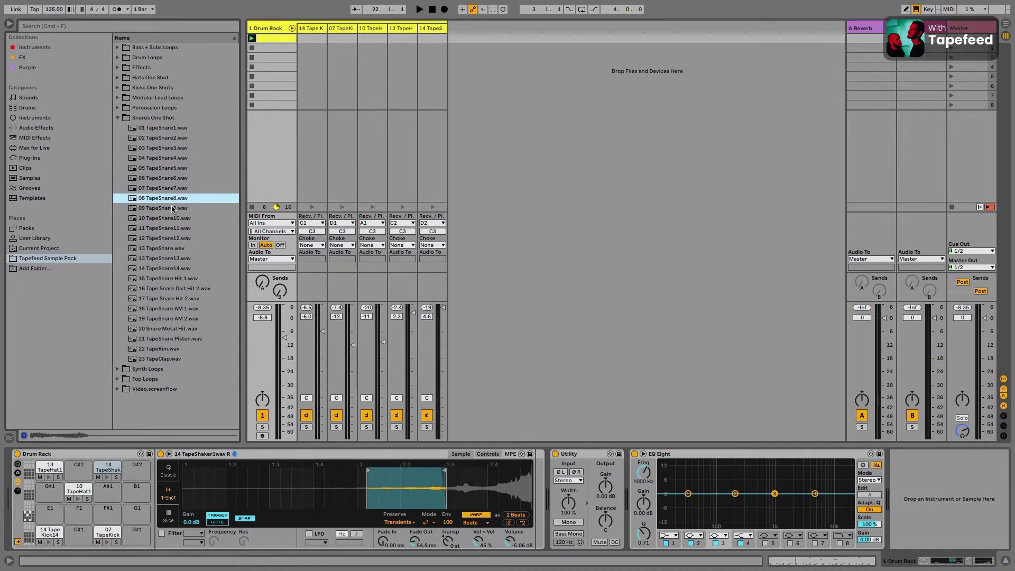
{"action": "left_click", "coordinate": [161, 217]}
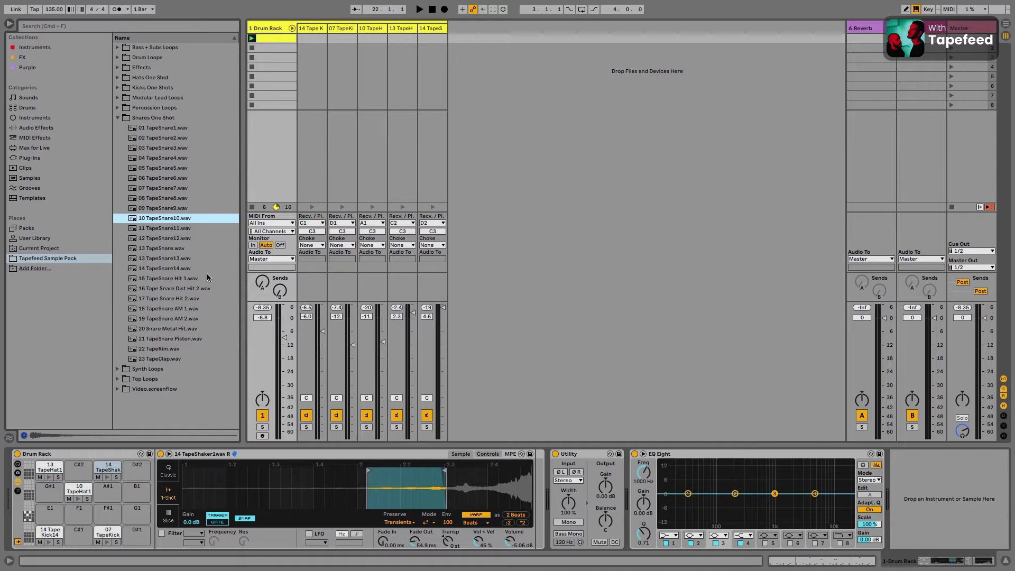
Load 14 TapeSnare14.wav onto the Drum Rack's E1 pad and set its chain volume to -8.6 dB.
{"action": "left_click", "coordinate": [170, 269]}
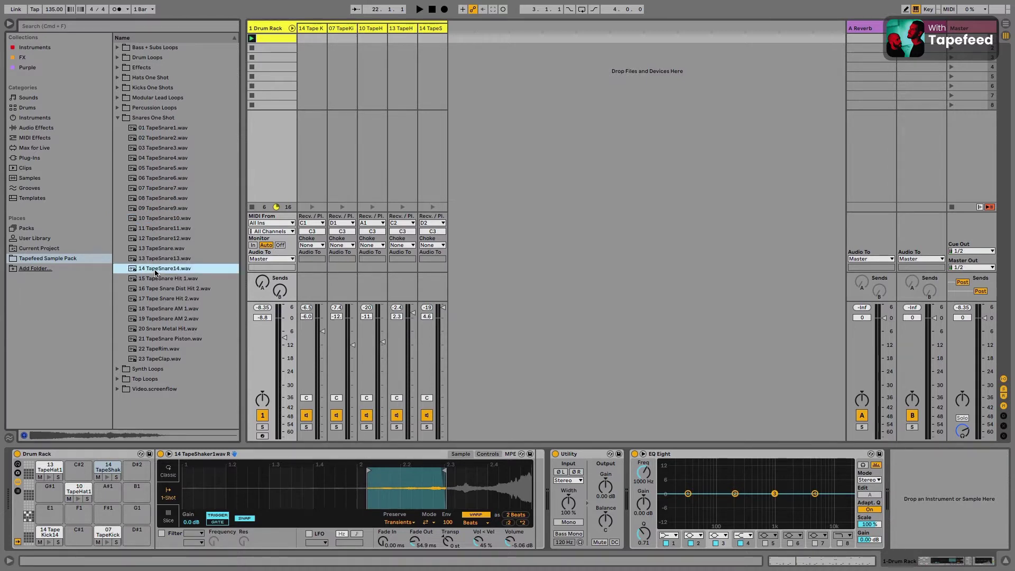
{"action": "left_click_drag", "start_coordinate": [155, 273], "coordinate": [51, 515]}
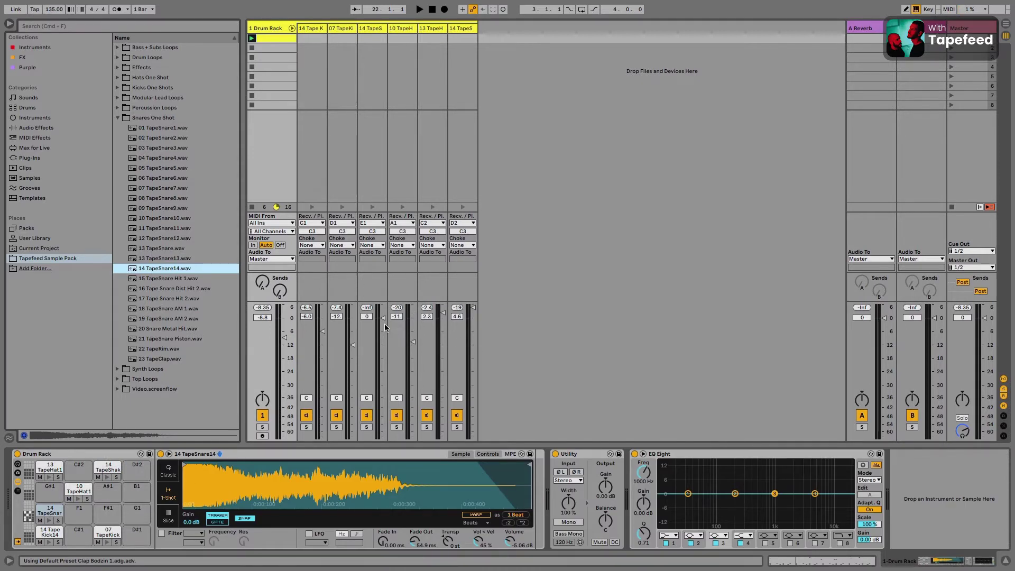
{"action": "left_click_drag", "start_coordinate": [382, 322], "coordinate": [383, 337]}
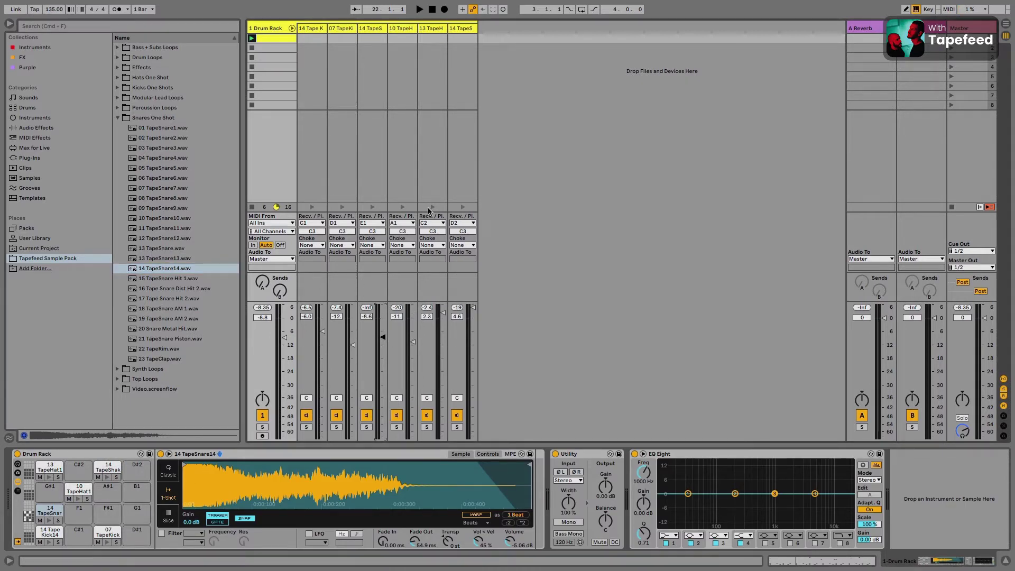
In the drum clip, add TapeSnare14 notes on 1.2 and 1.4, duplicate them across all four bars, and play the loop.
{"action": "double_click", "coordinate": [273, 39]}
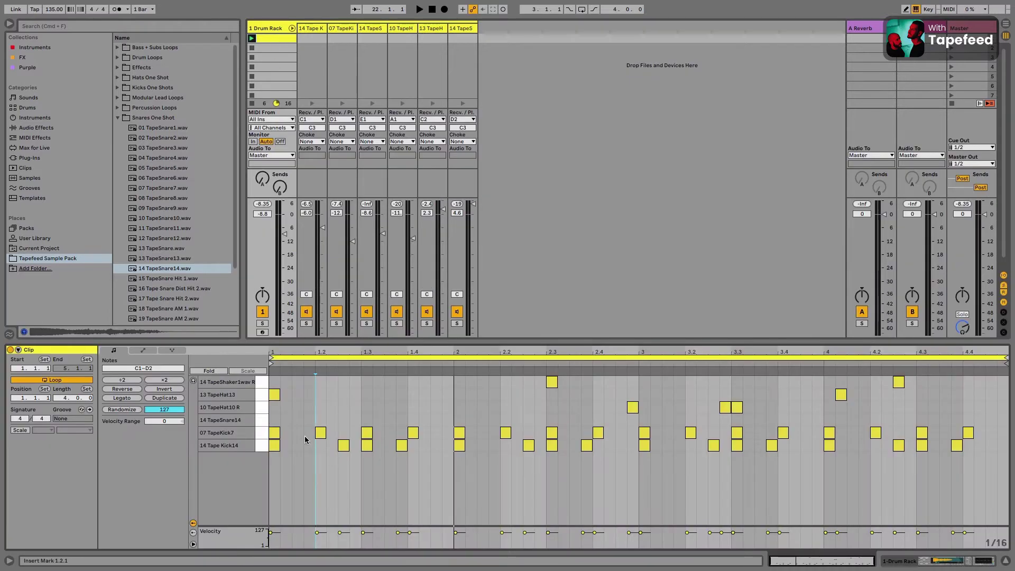
{"action": "left_click", "coordinate": [321, 420]}
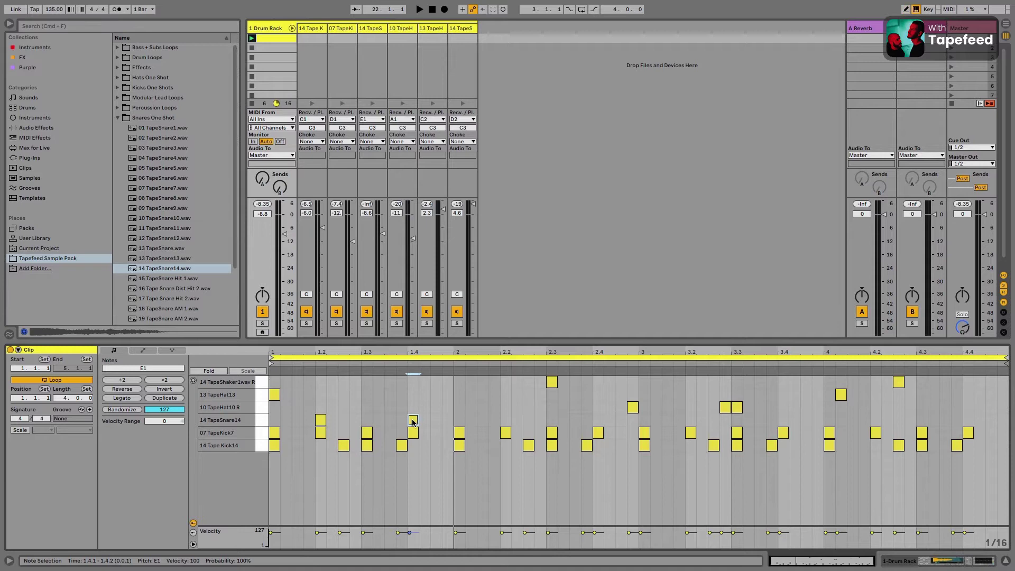
{"action": "left_click_drag", "start_coordinate": [450, 422], "coordinate": [273, 420]}
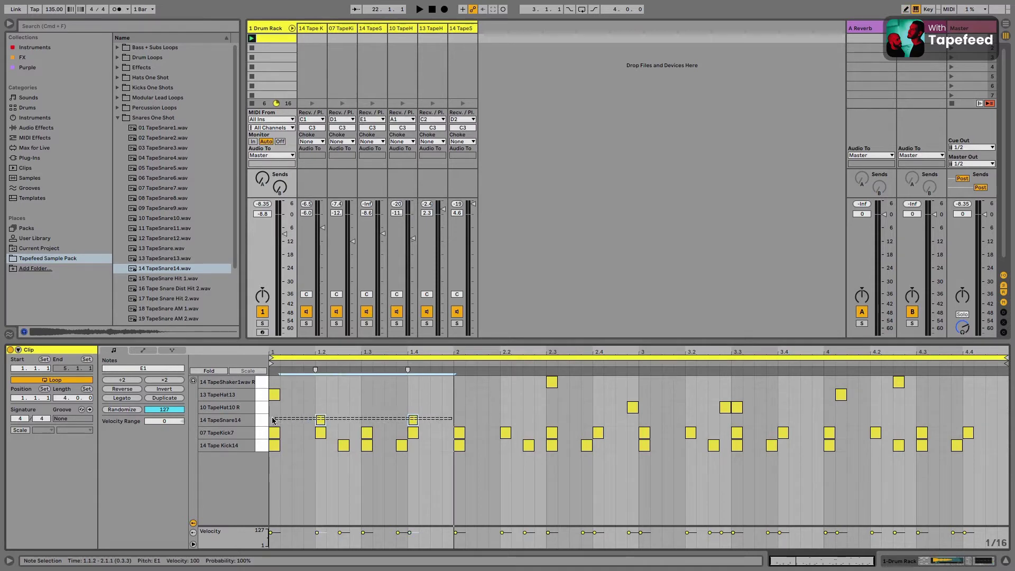
{"action": "key", "text": "ctrl+d"}
{"action": "key", "text": "ctrl+d"}
{"action": "key", "text": "ctrl+d"}
{"action": "key", "text": "space"}
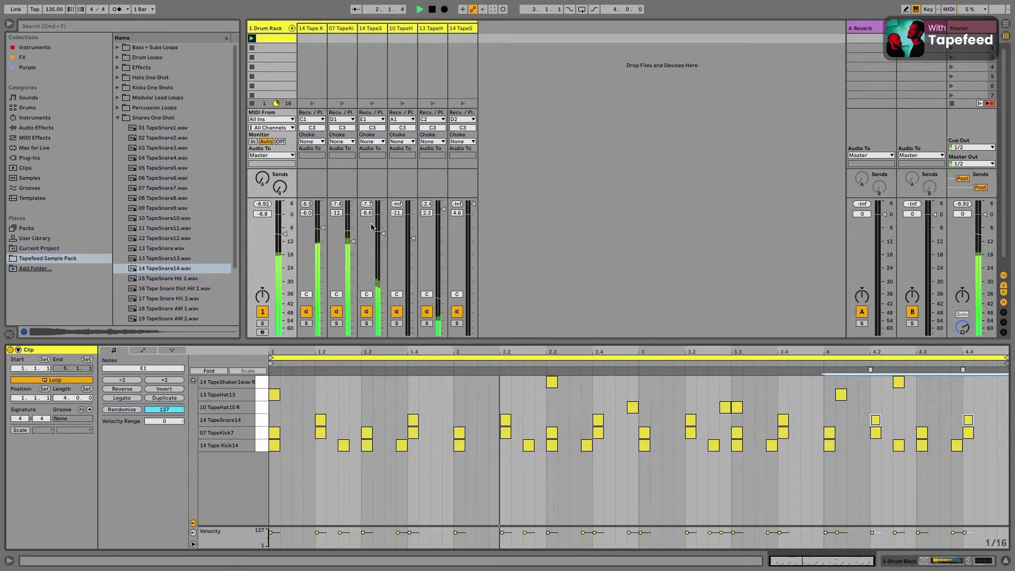
Show the snare's Simpler device, enable Warp for the sample and solo the TapeSnare14 pad.
{"action": "key", "text": "shift+Tab"}
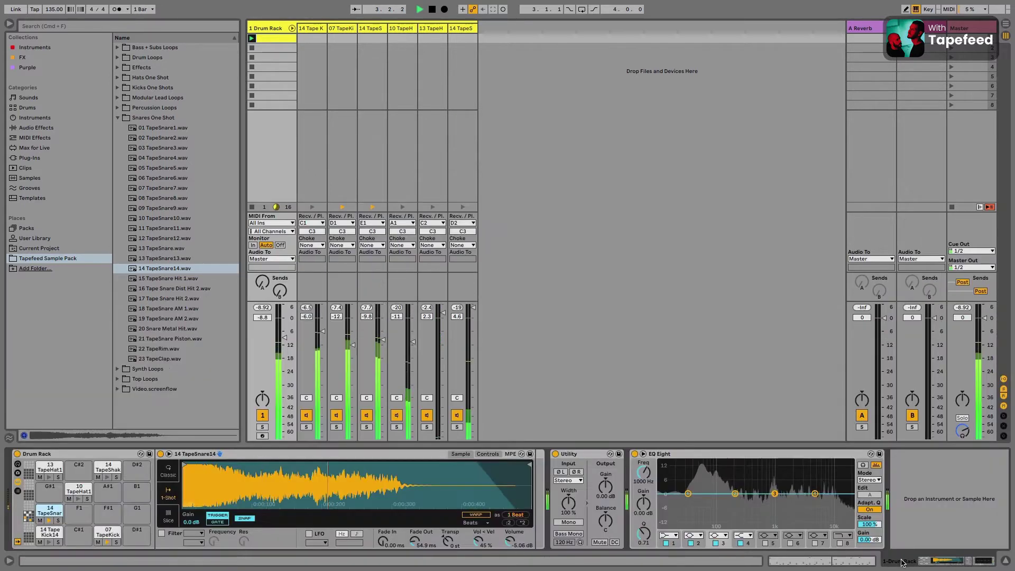
{"action": "left_click", "coordinate": [475, 515]}
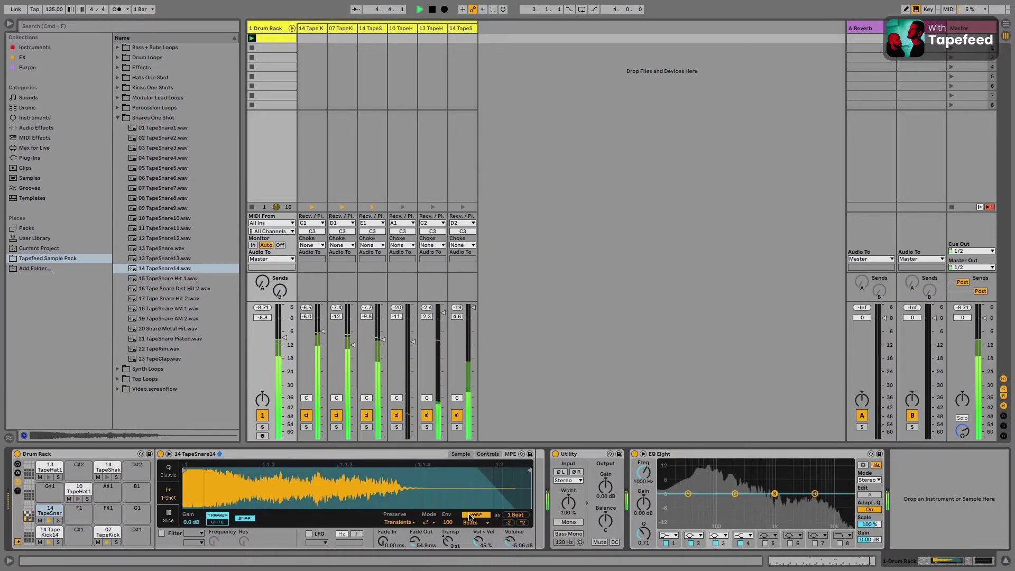
{"action": "left_click", "coordinate": [58, 520]}
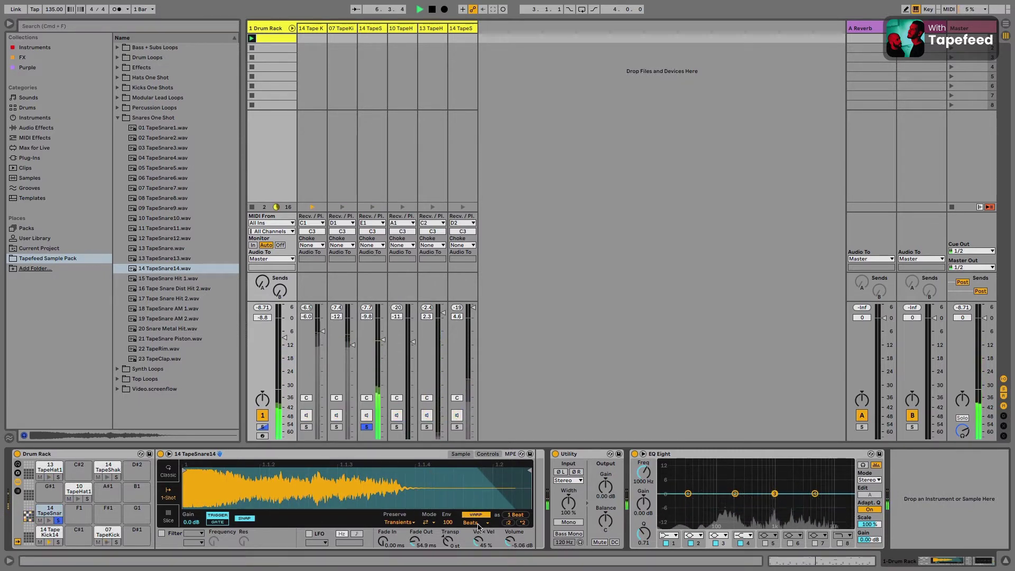
Change the snare's warp transient loop mode to the single-arrow option and set Preserve to 1/16.
{"action": "left_click", "coordinate": [429, 523]}
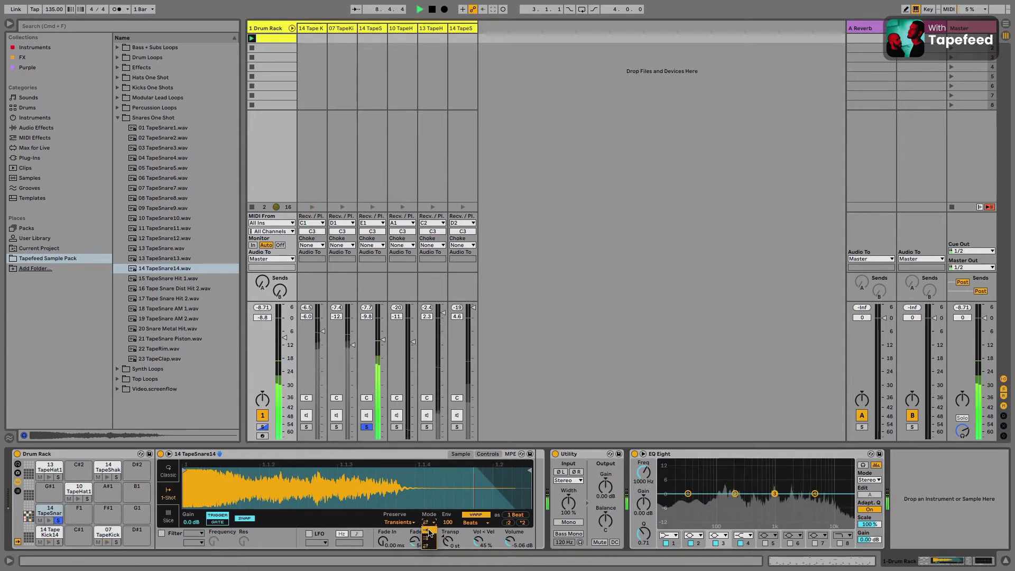
{"action": "left_click", "coordinate": [429, 532]}
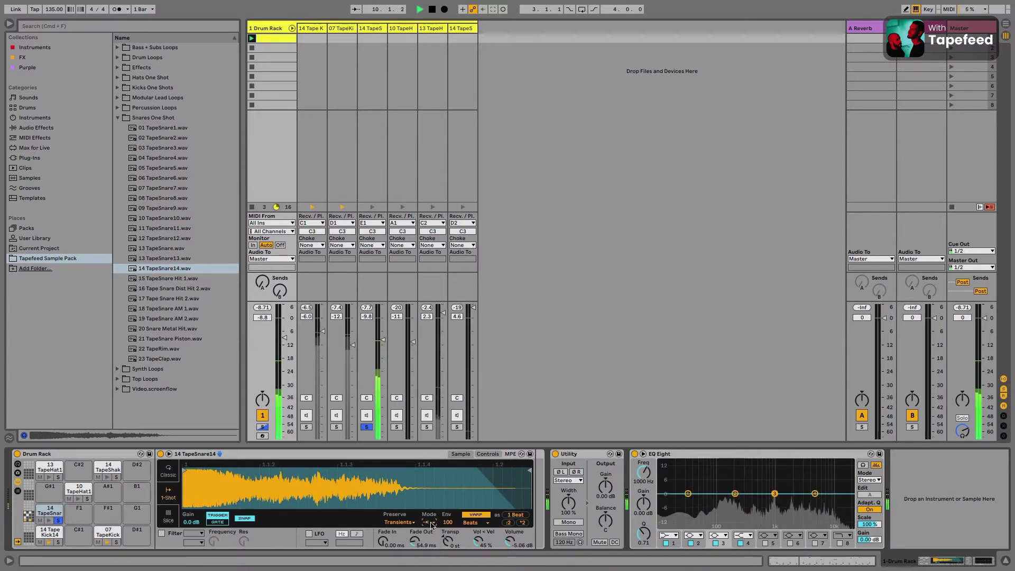
{"action": "left_click", "coordinate": [395, 523]}
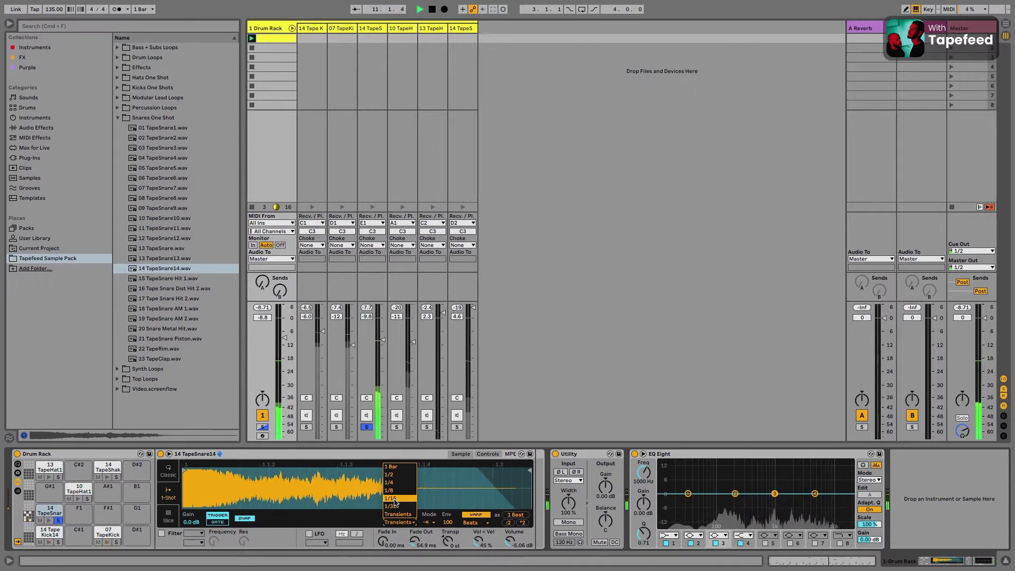
{"action": "left_click", "coordinate": [394, 499]}
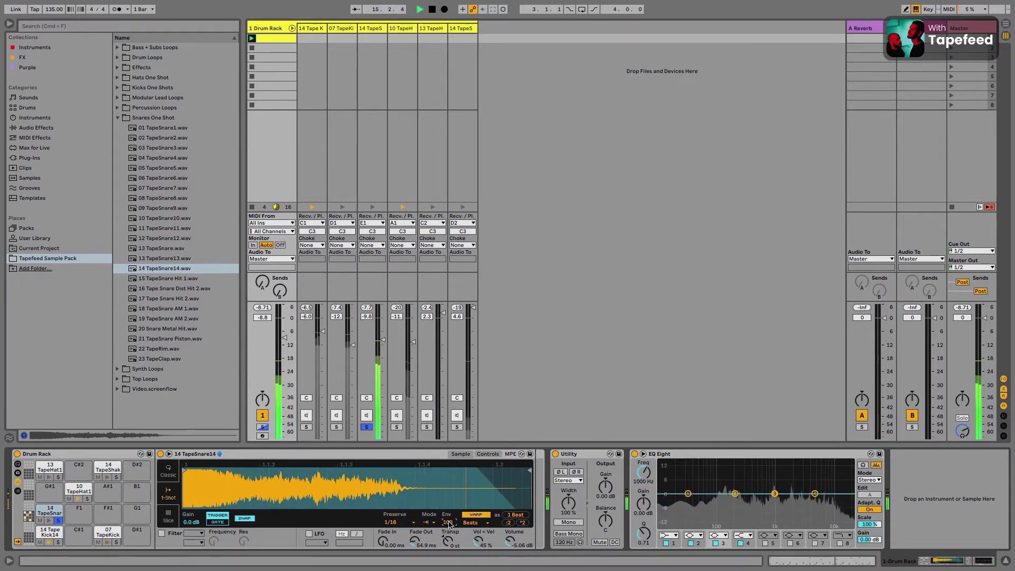
Set the snare's warp envelope to 28 and its Simpler volume to -2.29 dB, and double the warped length (*2).
{"action": "left_click_drag", "start_coordinate": [448, 523], "coordinate": [448, 553]}
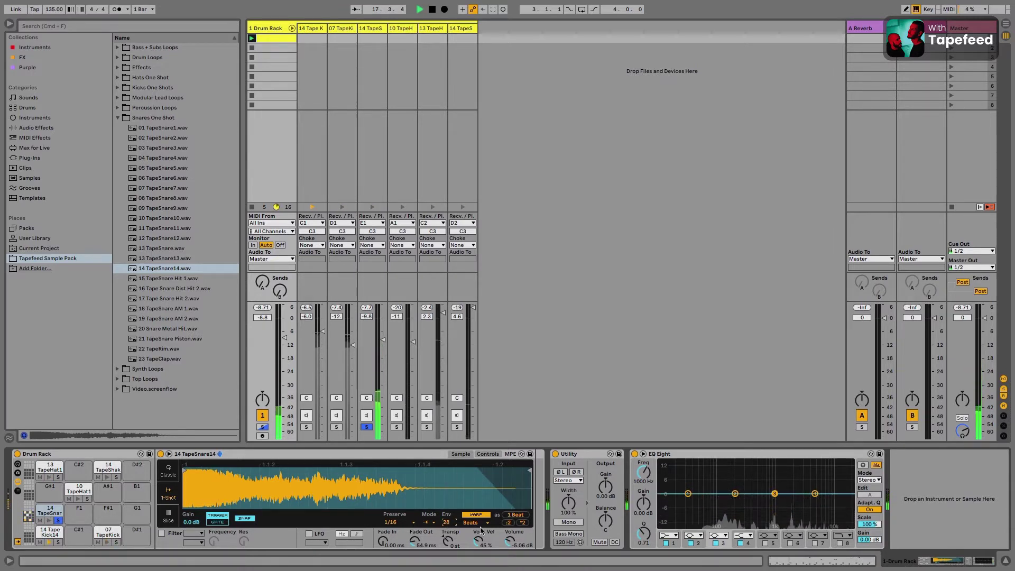
{"action": "left_click_drag", "start_coordinate": [509, 541], "coordinate": [510, 536]}
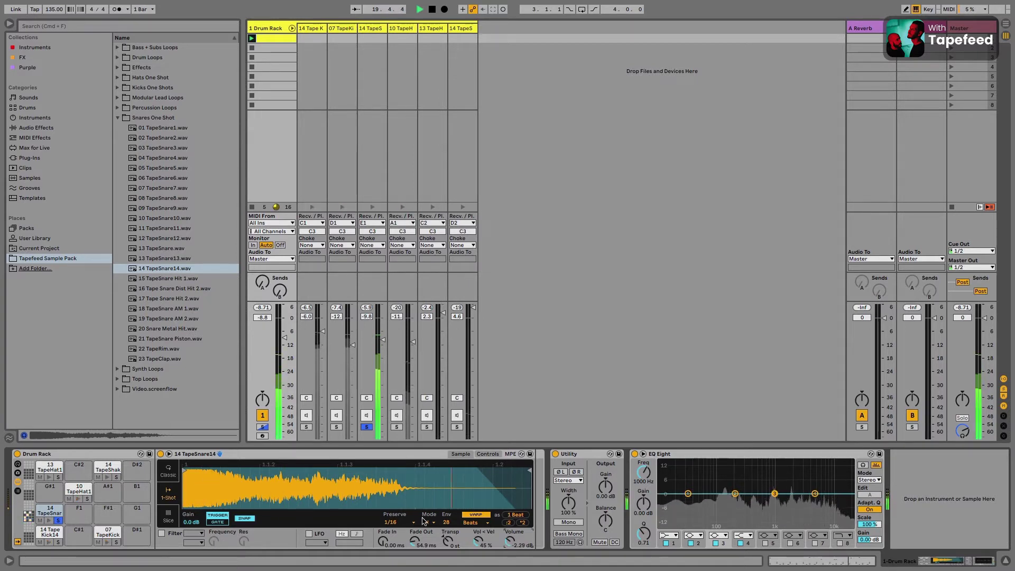
{"action": "left_click", "coordinate": [523, 522]}
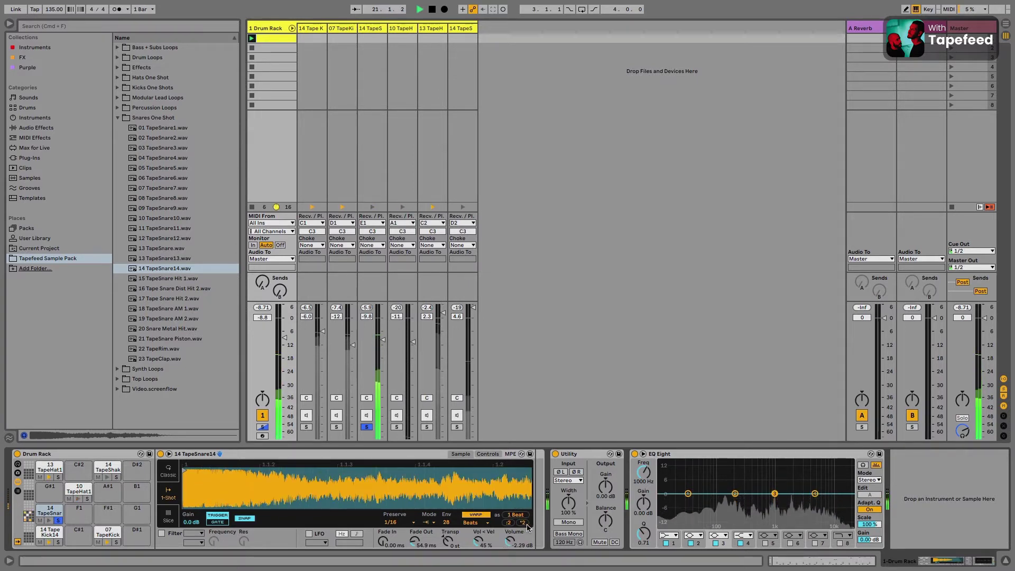
Unsolo the TapeSnare14 chain, lower its volume to -11 dB within the full loop, and stop playback.
{"action": "left_click", "coordinate": [367, 426]}
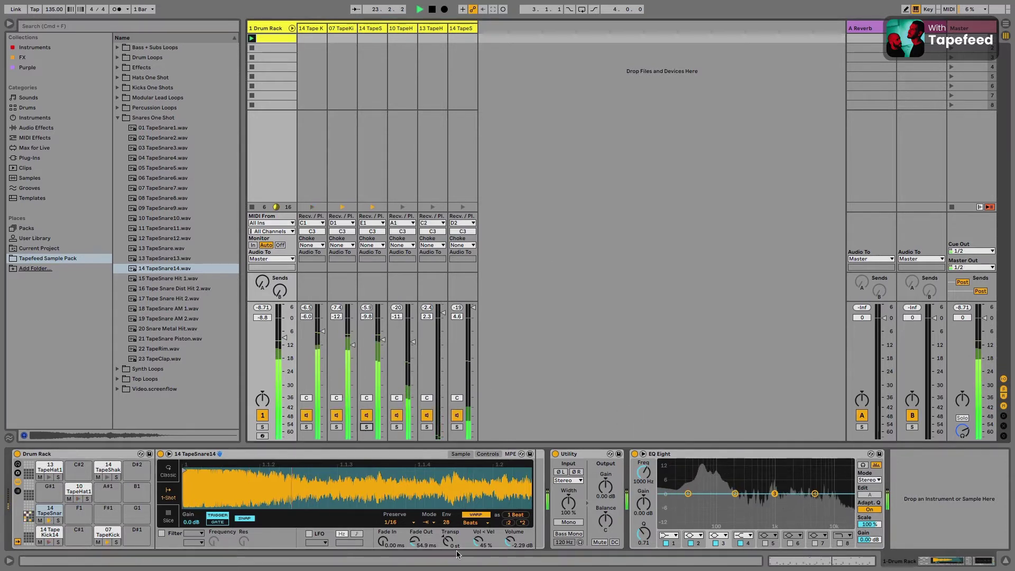
{"action": "left_click_drag", "start_coordinate": [383, 339], "coordinate": [382, 343]}
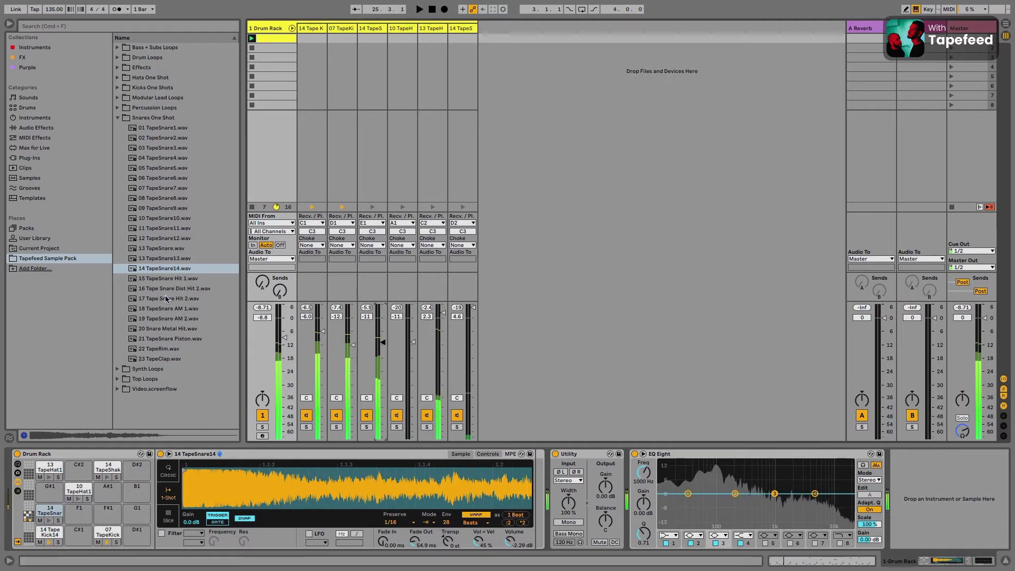
{"action": "key", "text": "space"}
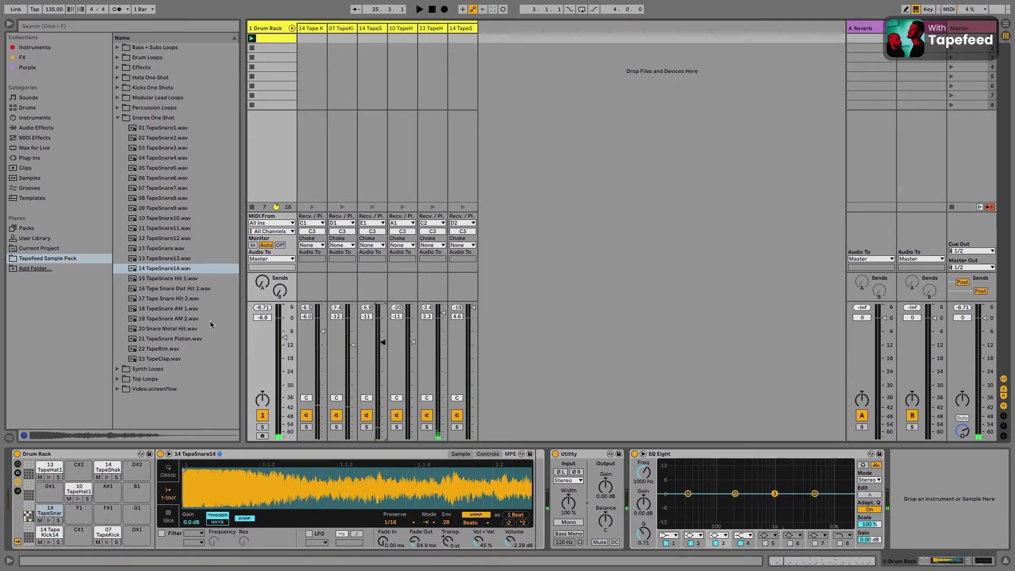
Audition the TapeSnare AM 2 and TapeSnare Piston samples, and load 21 TapeSnare Piston.wav onto the Drum Rack's F1 pad.
{"action": "left_click", "coordinate": [165, 319]}
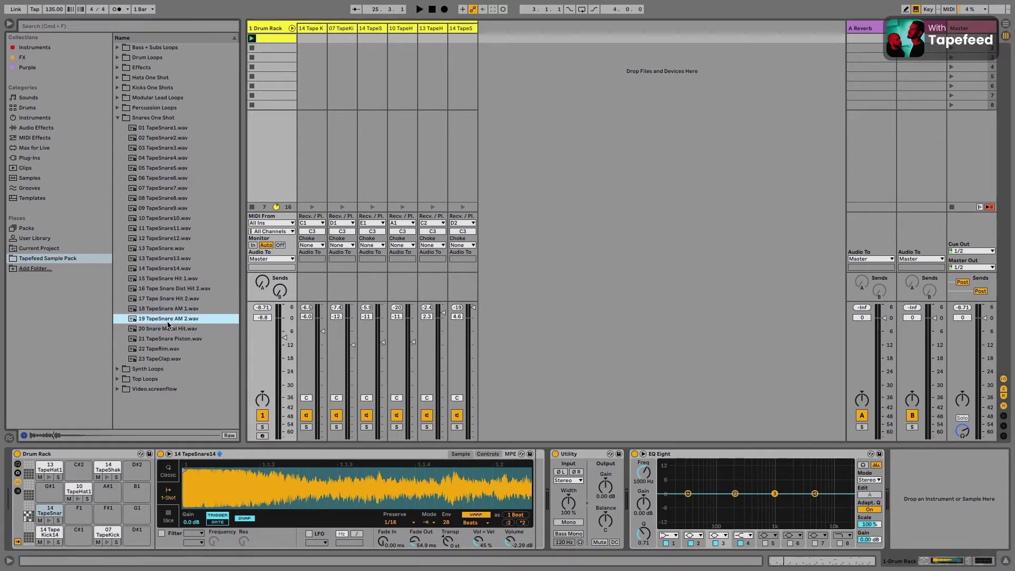
{"action": "left_click", "coordinate": [168, 339]}
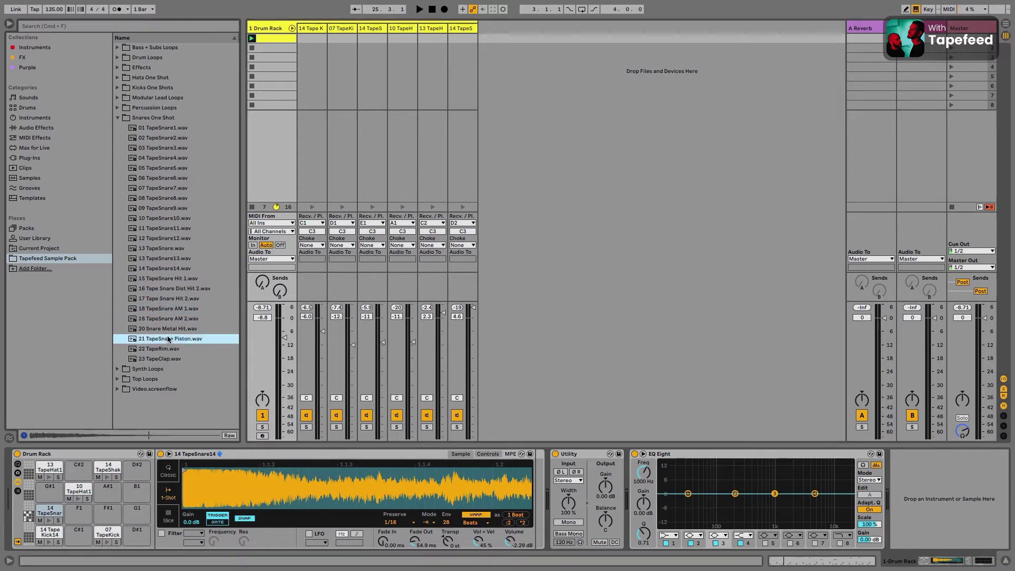
{"action": "left_click_drag", "start_coordinate": [150, 338], "coordinate": [77, 512]}
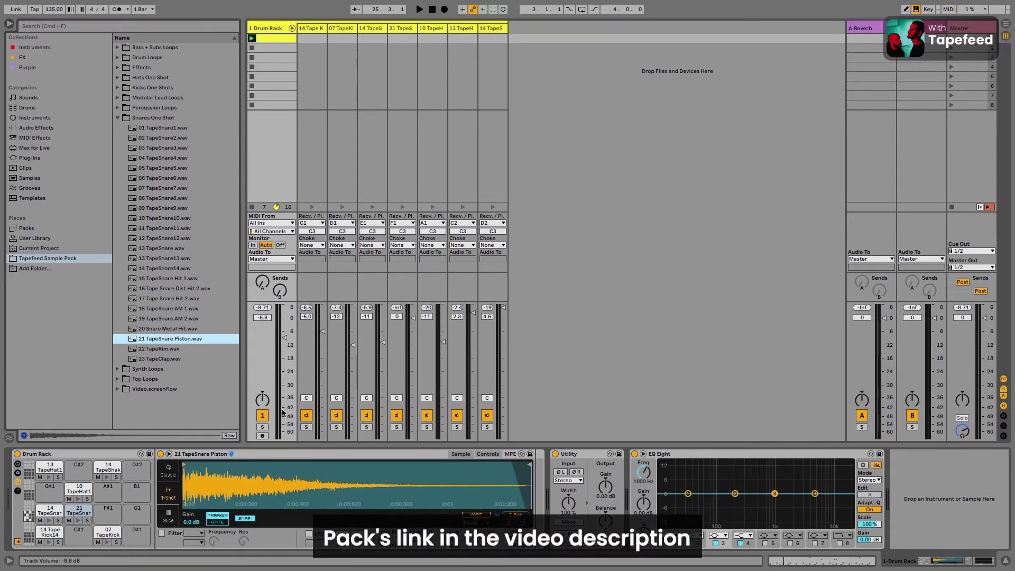
Arm the Drum Rack track, test its pads from the computer keyboard, and lower the TapeSnare Piston chain's volume to -9.1 dB.
{"action": "left_click", "coordinate": [262, 436]}
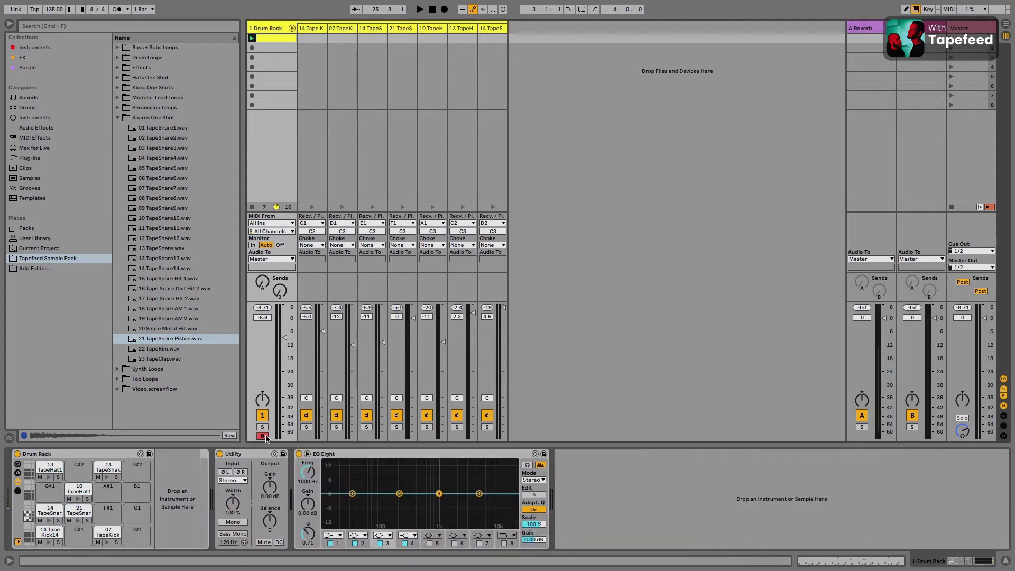
{"action": "key", "text": "z"}
{"action": "key", "text": "k"}
{"action": "key", "text": "l"}
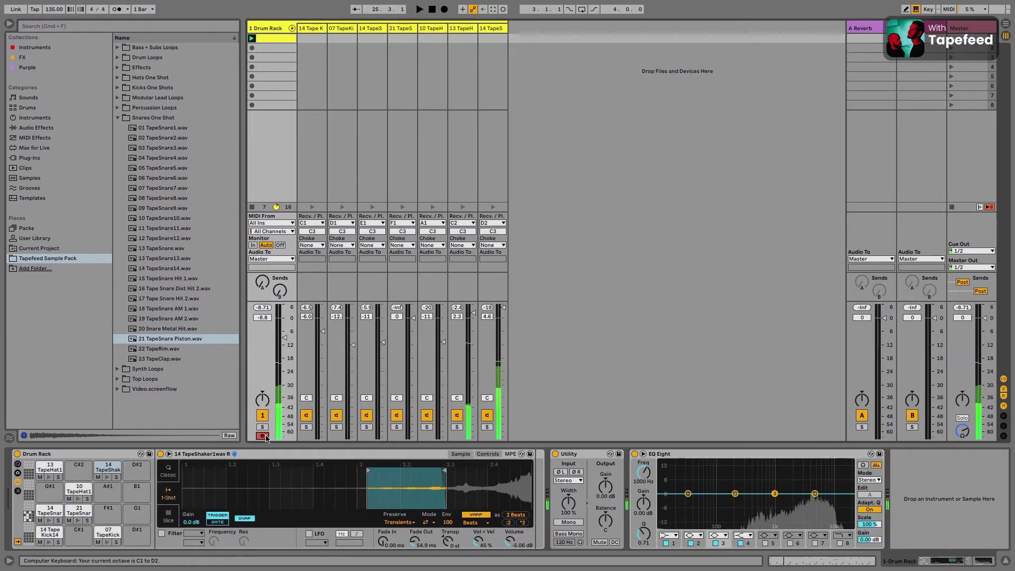
{"action": "key", "text": "a"}
{"action": "key", "text": "s"}
{"action": "key", "text": "d"}
{"action": "key", "text": "f"}
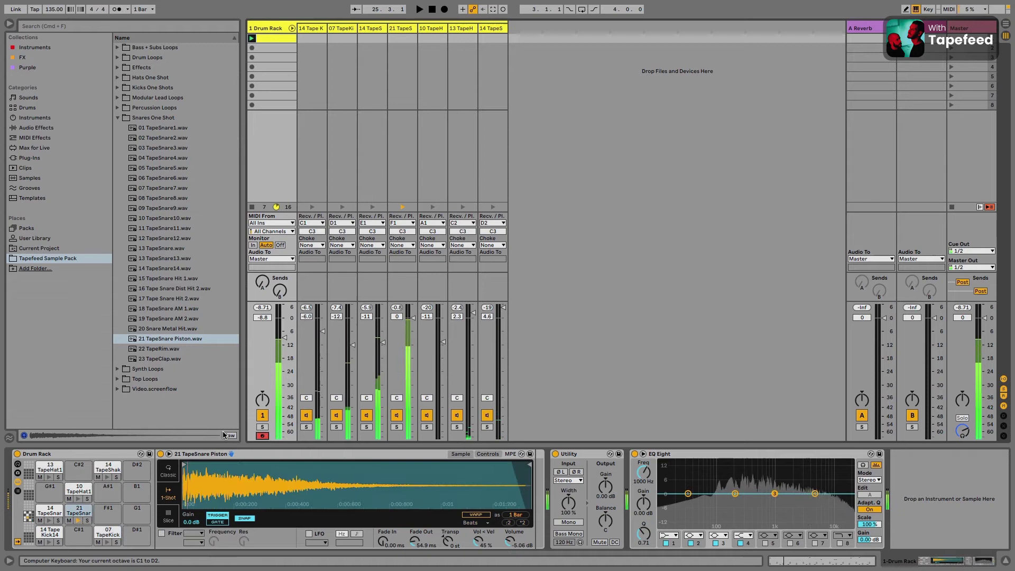
{"action": "left_click_drag", "start_coordinate": [413, 318], "coordinate": [413, 336]}
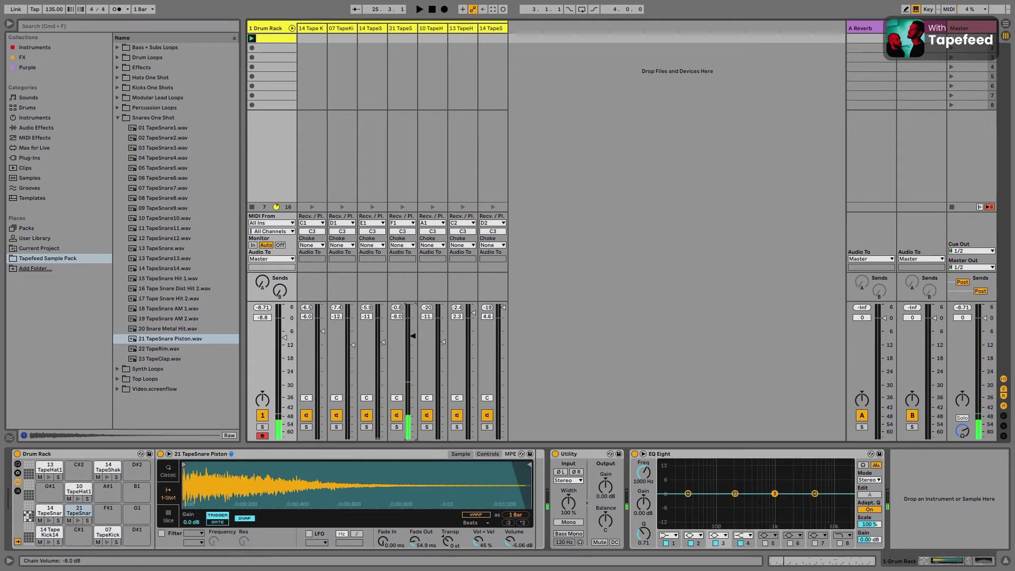
Reverse the TapeSnare Piston sample and trim its start and end to a short swell in the middle of the waveform.
{"action": "right_click", "coordinate": [248, 490]}
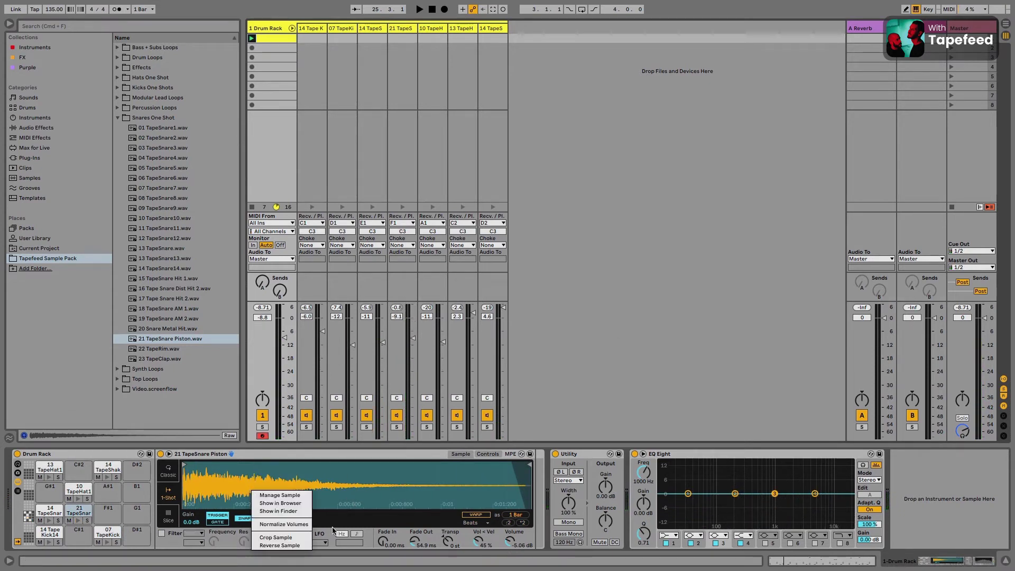
{"action": "left_click", "coordinate": [279, 545]}
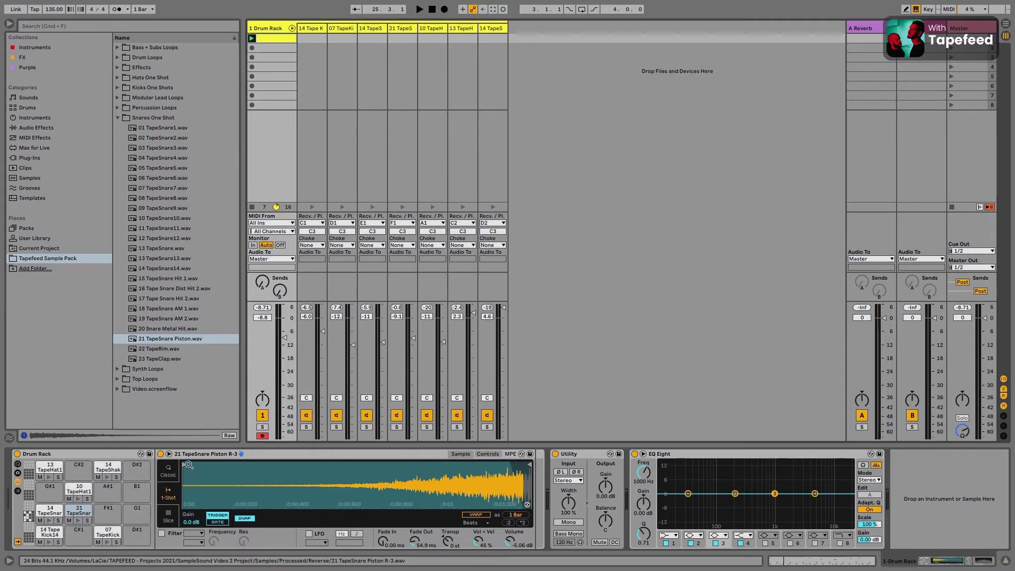
{"action": "left_click_drag", "start_coordinate": [201, 465], "coordinate": [366, 465]}
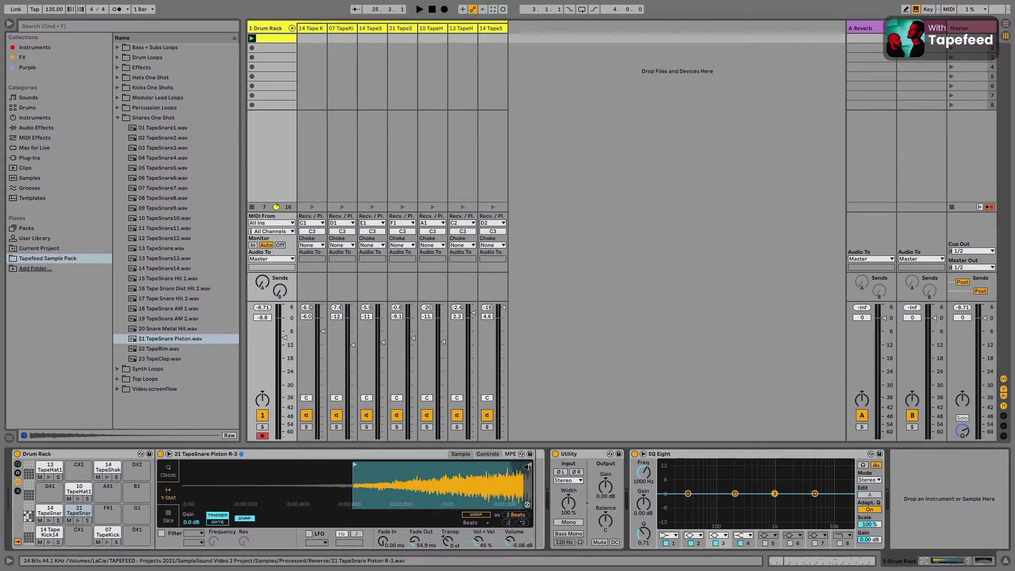
{"action": "mouse_move", "coordinate": [528, 465]}
{"action": "left_mouse_down"}
{"action": "mouse_move", "coordinate": [403, 474]}
{"action": "mouse_move", "coordinate": [448, 468]}
{"action": "left_mouse_up"}
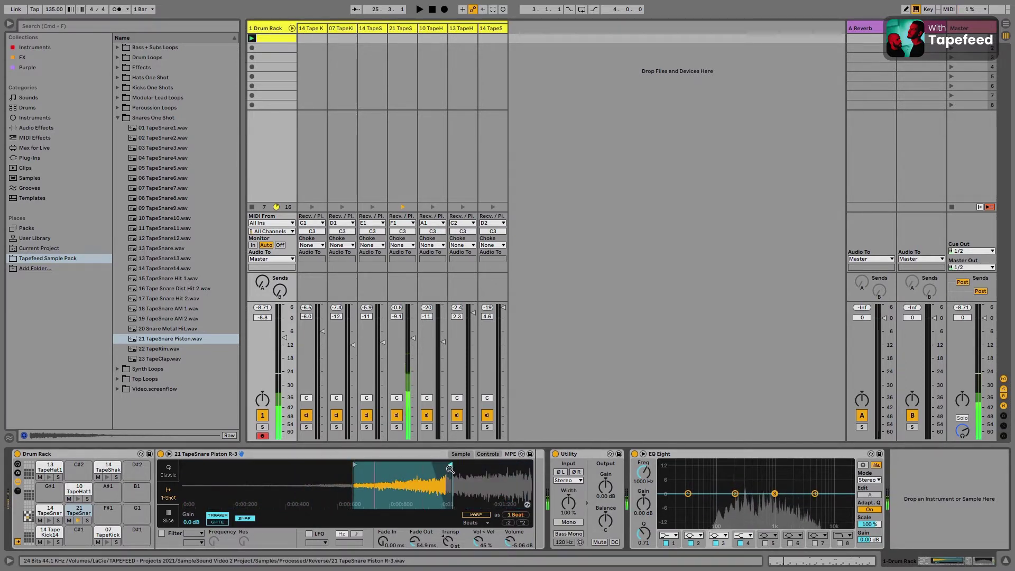
Raise the TapeSnare Piston chain's volume to -8.2 dB while the loop plays, and record a Piston pattern into the Drum Rack clip.
{"action": "key", "text": "space"}
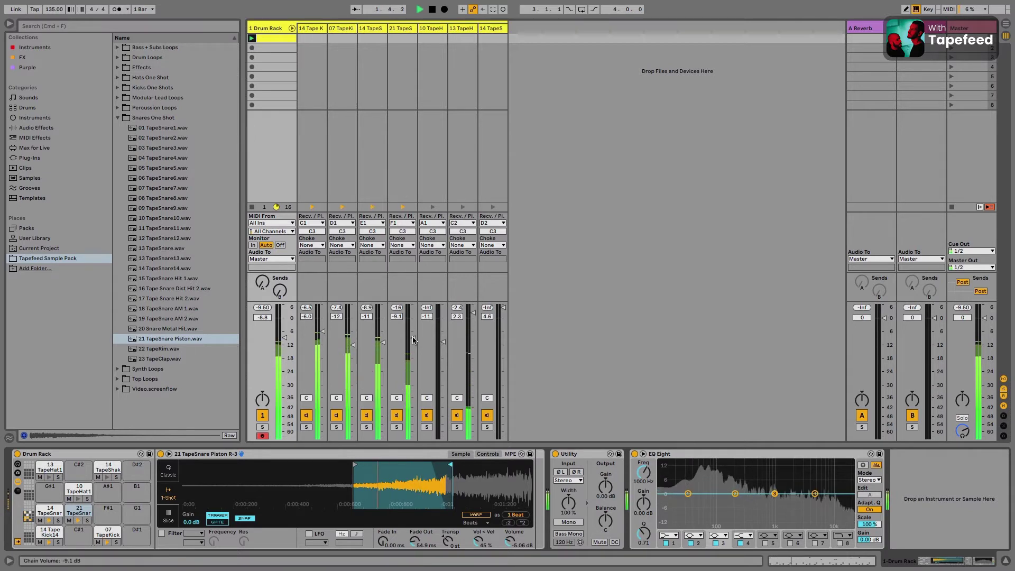
{"action": "left_click_drag", "start_coordinate": [412, 338], "coordinate": [413, 336]}
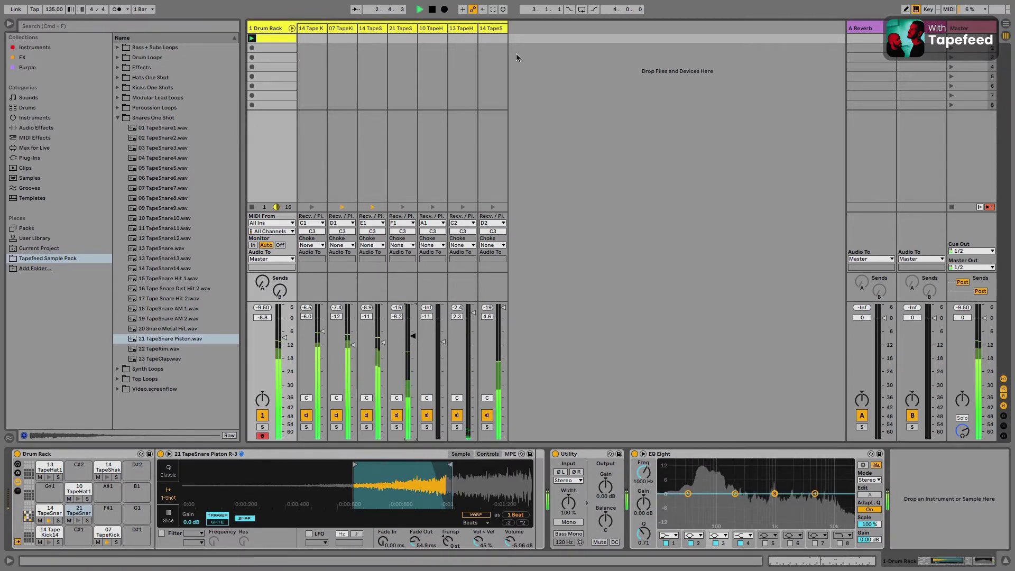
{"action": "key", "text": "space"}
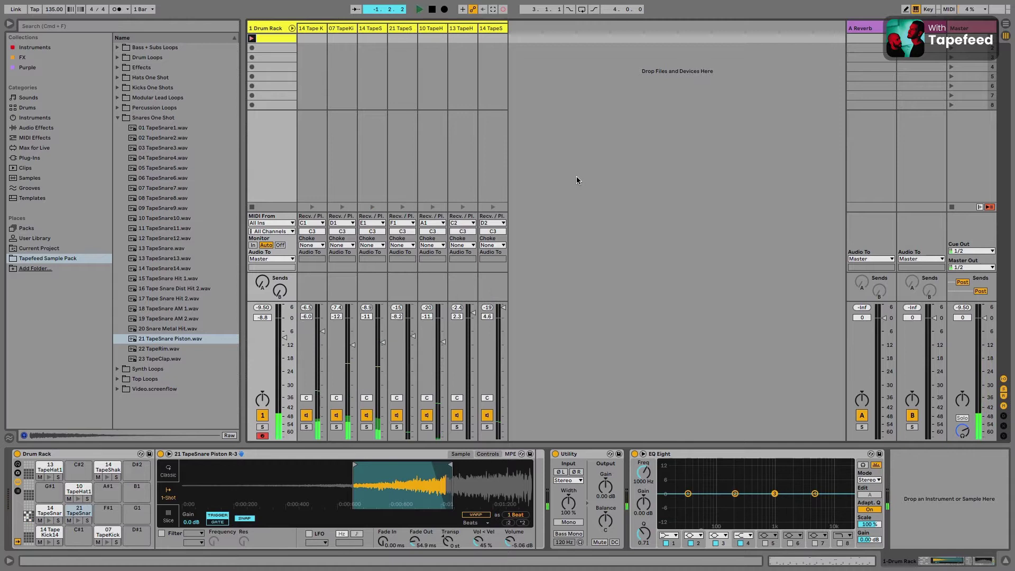
{"action": "key", "text": "space"}
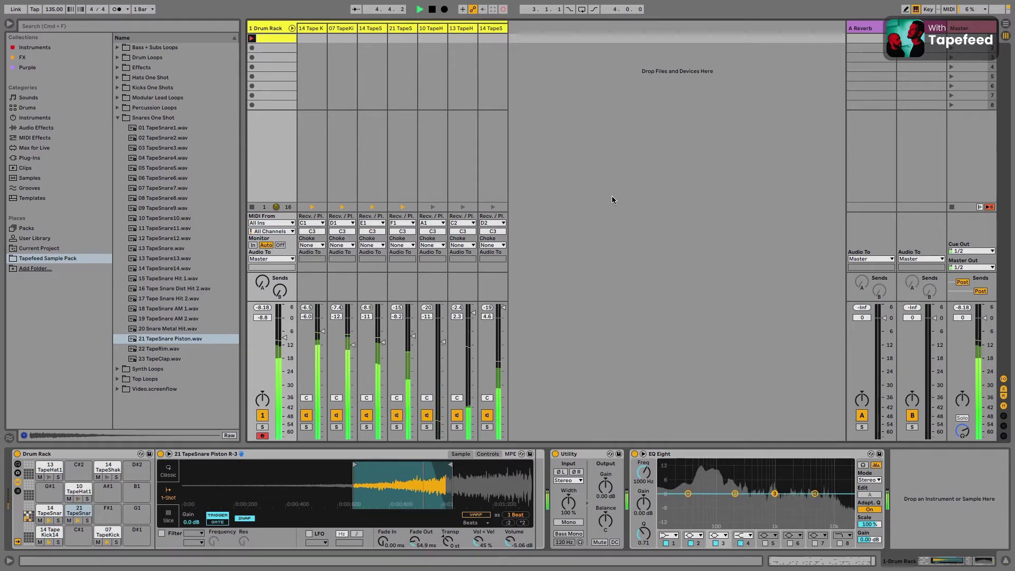
Select all TapeSnare Piston notes in the Drum Rack clip, quantize them and play the loop.
{"action": "double_click", "coordinate": [278, 40]}
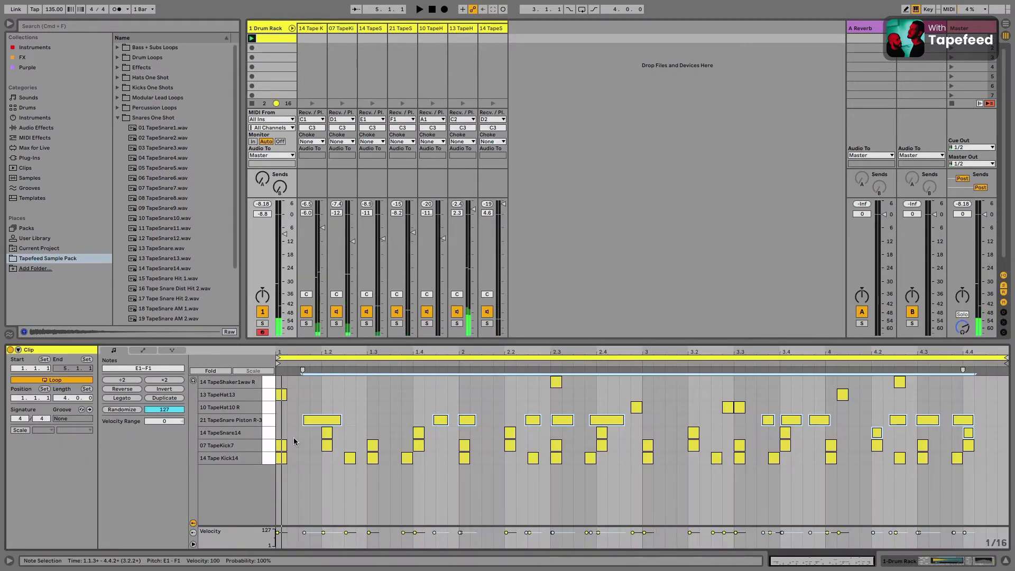
{"action": "left_click", "coordinate": [268, 420]}
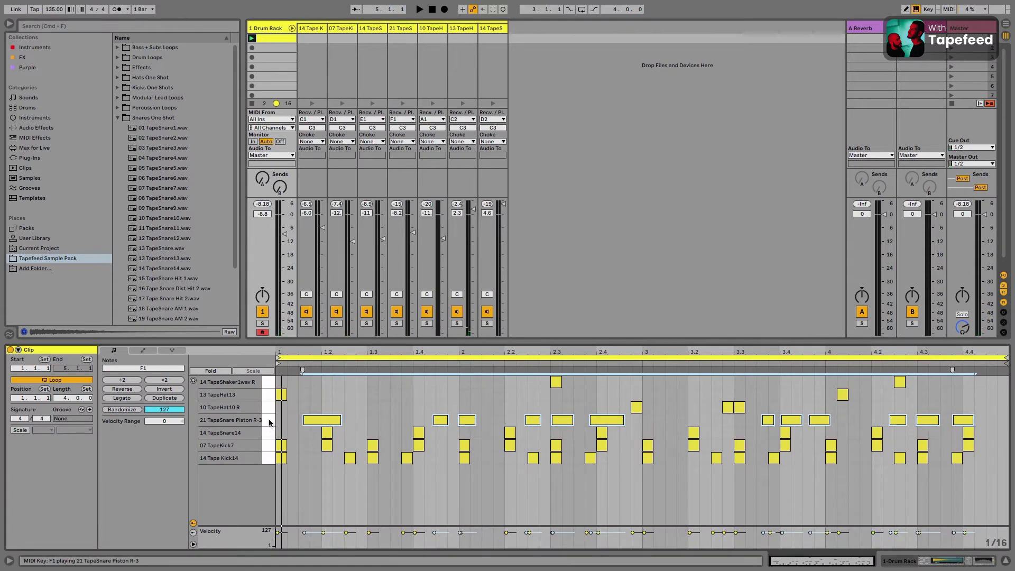
{"action": "key", "text": "super+u"}
{"action": "key", "text": "space"}
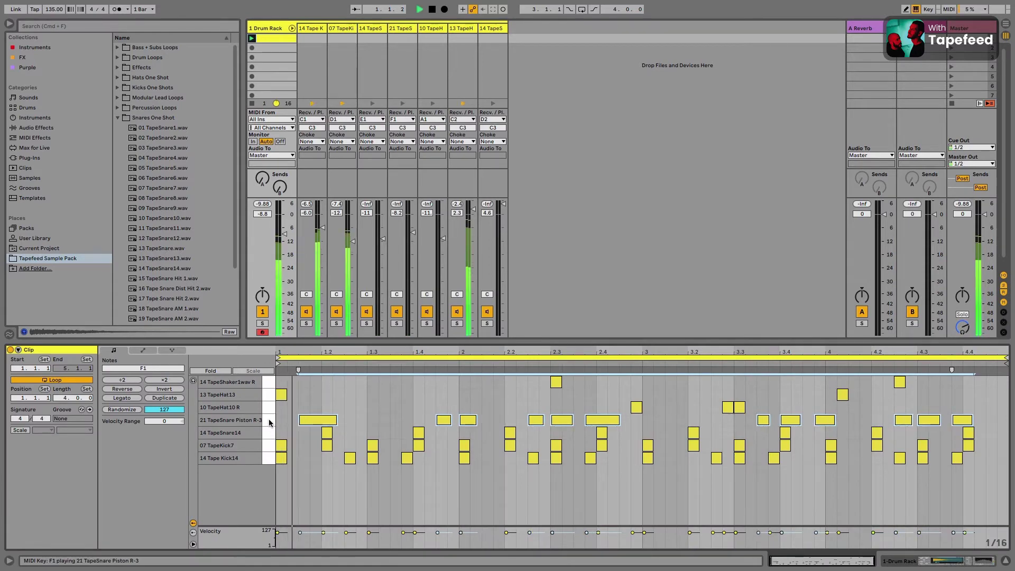
Solo the TapeSnare Piston pad and add a Frequency Shifter after its Simpler, with LFO amount 559 Hz and rate about 0.36 Hz.
{"action": "left_click", "coordinate": [902, 564]}
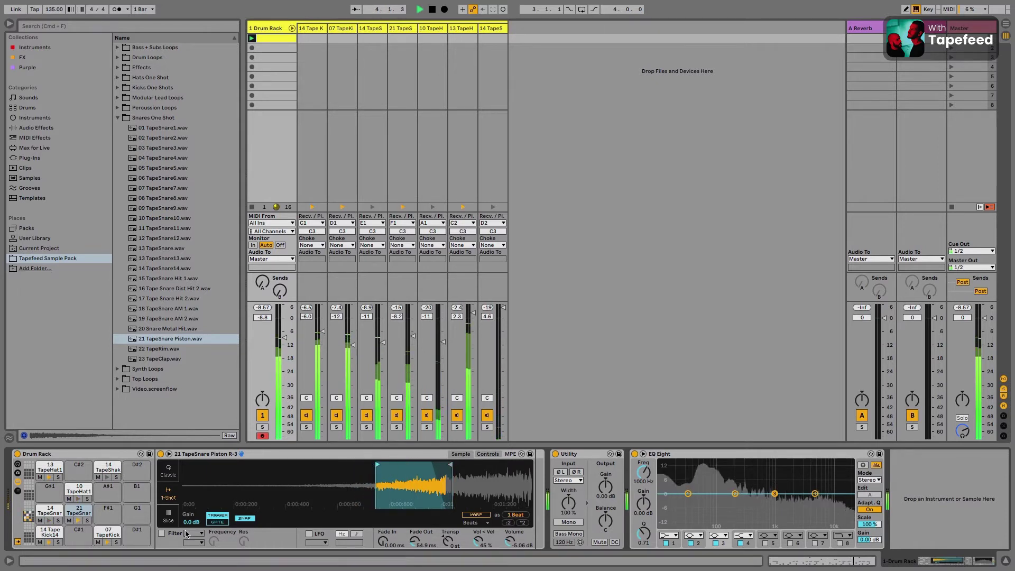
{"action": "left_click", "coordinate": [87, 521]}
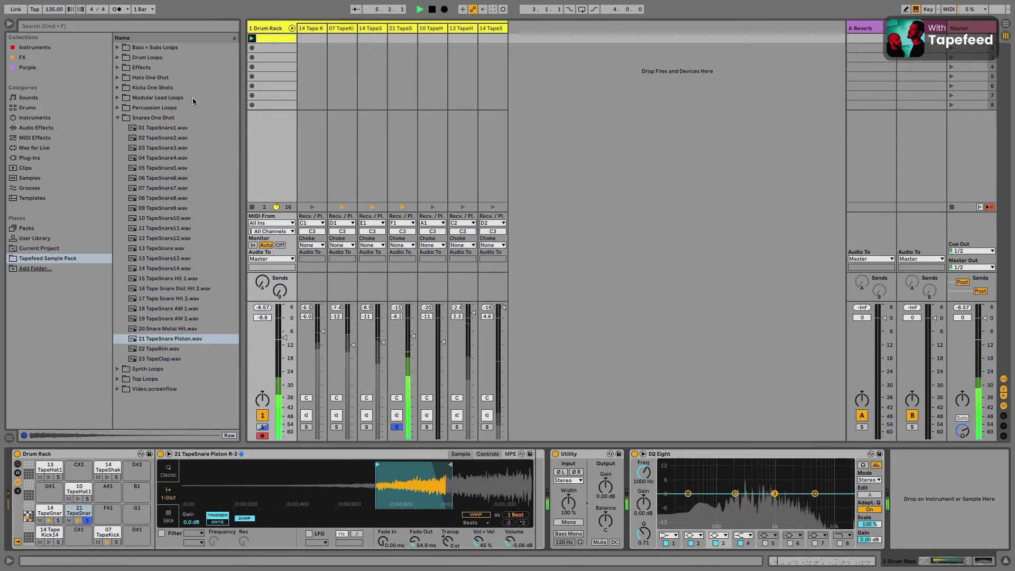
{"action": "key", "text": "super+f"}
{"action": "type", "text": "fre"}
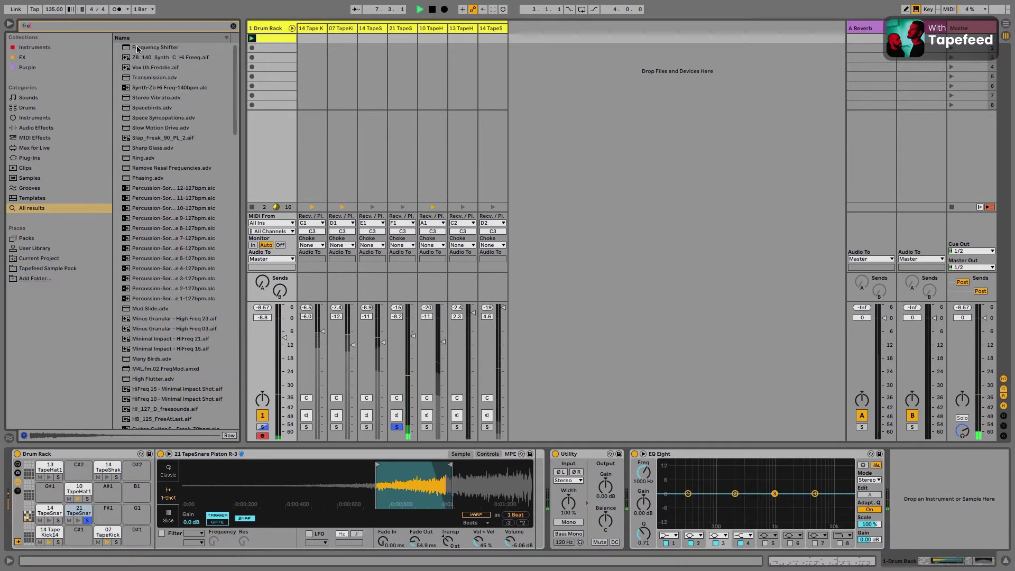
{"action": "left_click_drag", "start_coordinate": [137, 49], "coordinate": [551, 462]}
{"action": "mouse_move", "coordinate": [549, 506]}
{"action": "left_mouse_down"}
{"action": "mouse_move", "coordinate": [549, 476]}
{"action": "mouse_move", "coordinate": [549, 502]}
{"action": "left_mouse_up"}
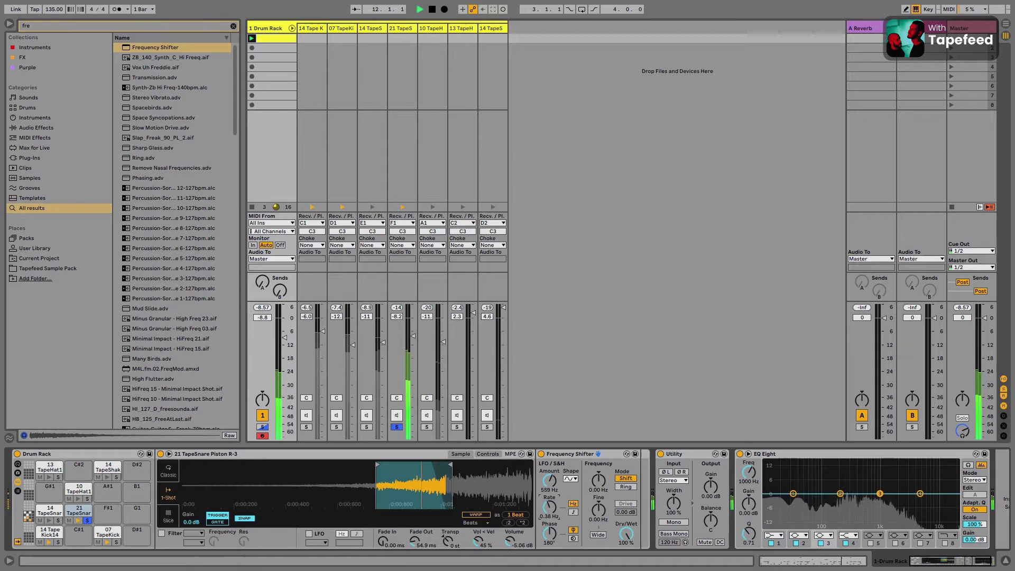
Search the browser for "delay" and add the Delay effect after the Frequency Shifter on the TapeSnare Piston chain.
{"action": "left_click", "coordinate": [46, 27]}
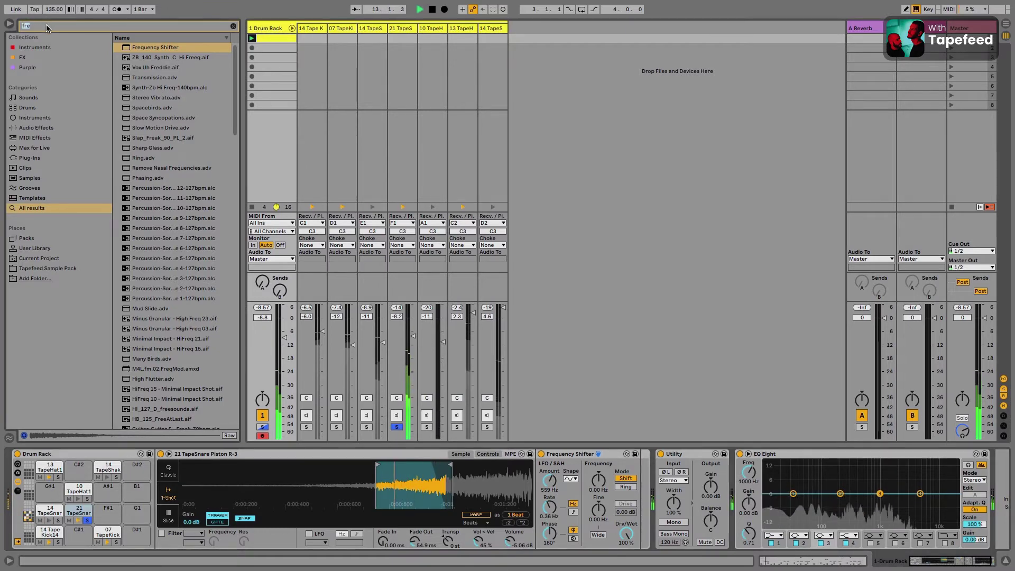
{"action": "key", "text": "BackSpace"}
{"action": "key", "text": "BackSpace"}
{"action": "key", "text": "BackSpace"}
{"action": "type", "text": "delay"}
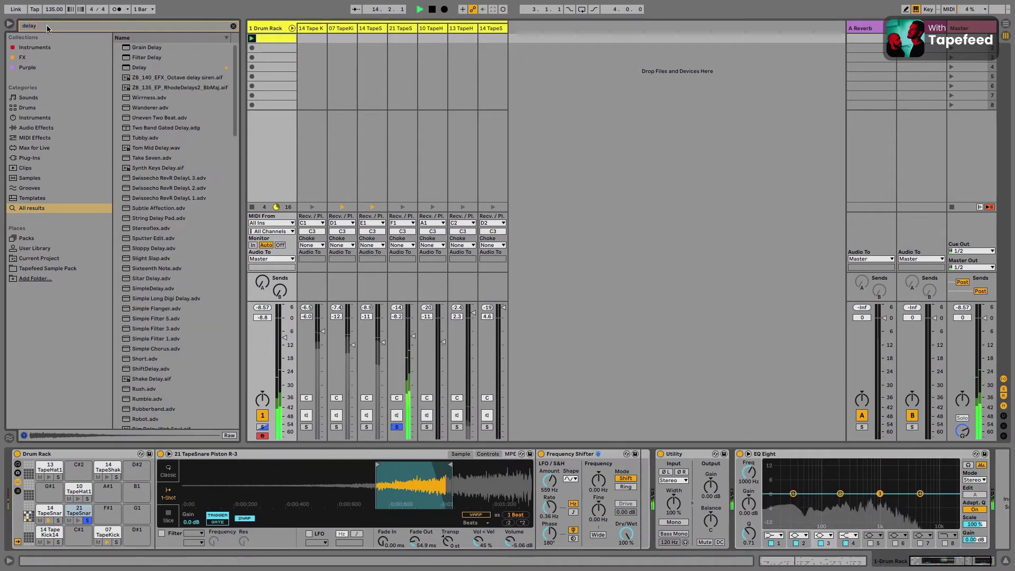
{"action": "left_click_drag", "start_coordinate": [139, 67], "coordinate": [656, 464]}
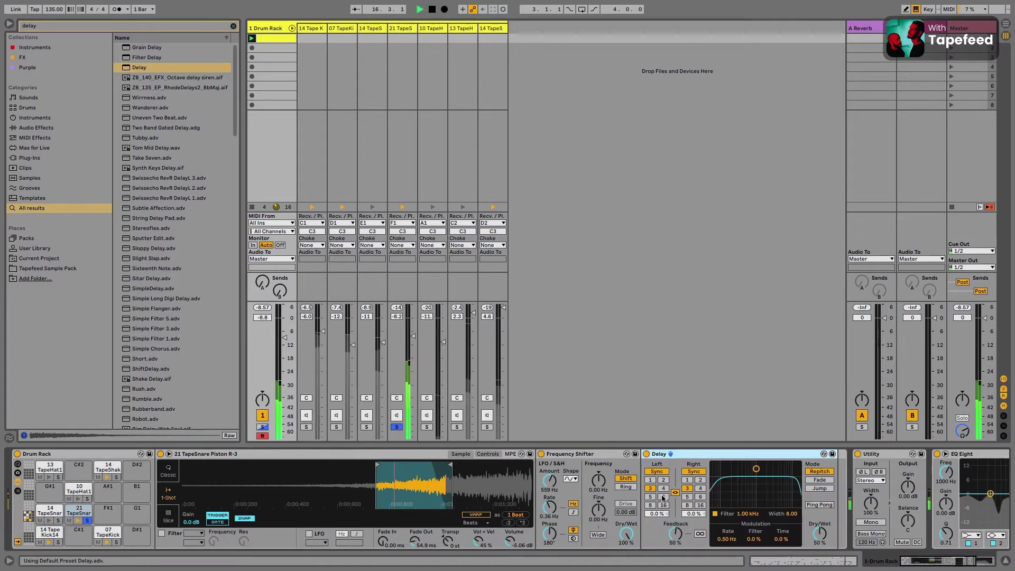
Set the Delay's time to 2 sixteenths, its feedback to 44% and its dry/wet to 34%.
{"action": "left_click", "coordinate": [663, 479]}
{"action": "left_click_drag", "start_coordinate": [675, 533], "coordinate": [674, 539]}
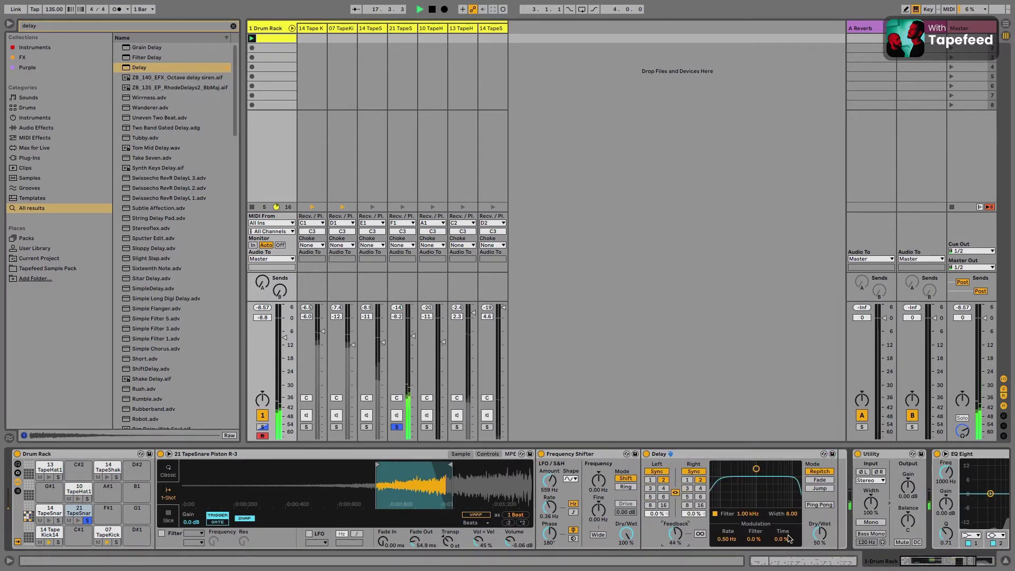
{"action": "left_click_drag", "start_coordinate": [819, 533], "coordinate": [819, 540]}
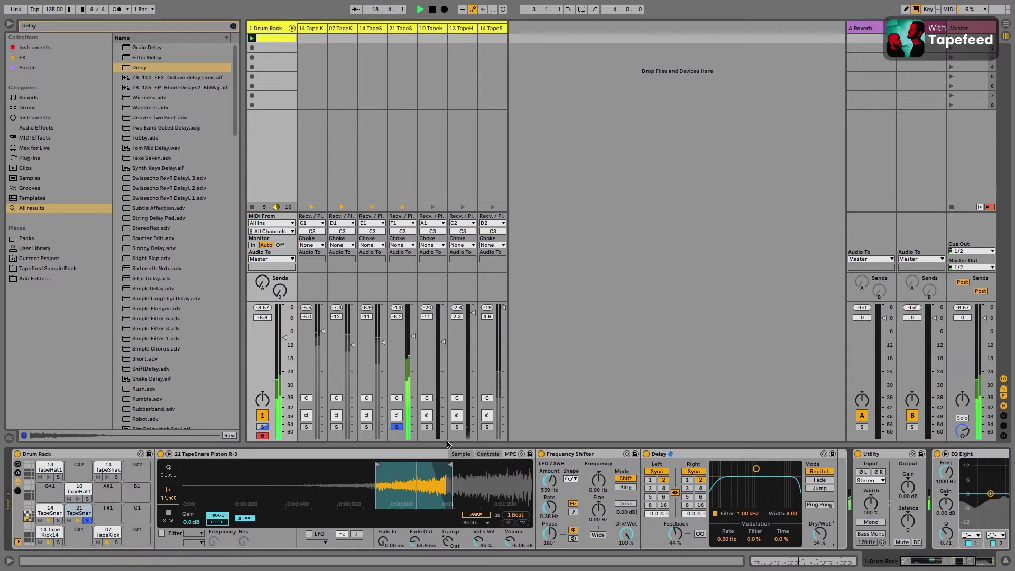
Unsolo the TapeSnare Piston chain, raise its volume to -6.6 dB within the full loop, and stop playback.
{"action": "left_click", "coordinate": [398, 426]}
{"action": "left_click_drag", "start_coordinate": [412, 339], "coordinate": [413, 333]}
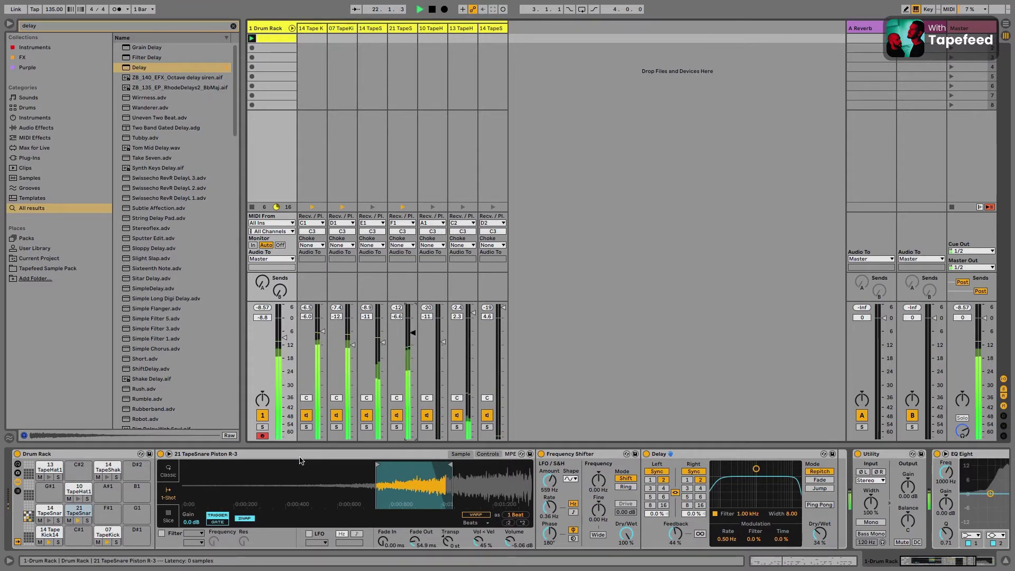
{"action": "key", "text": "space"}
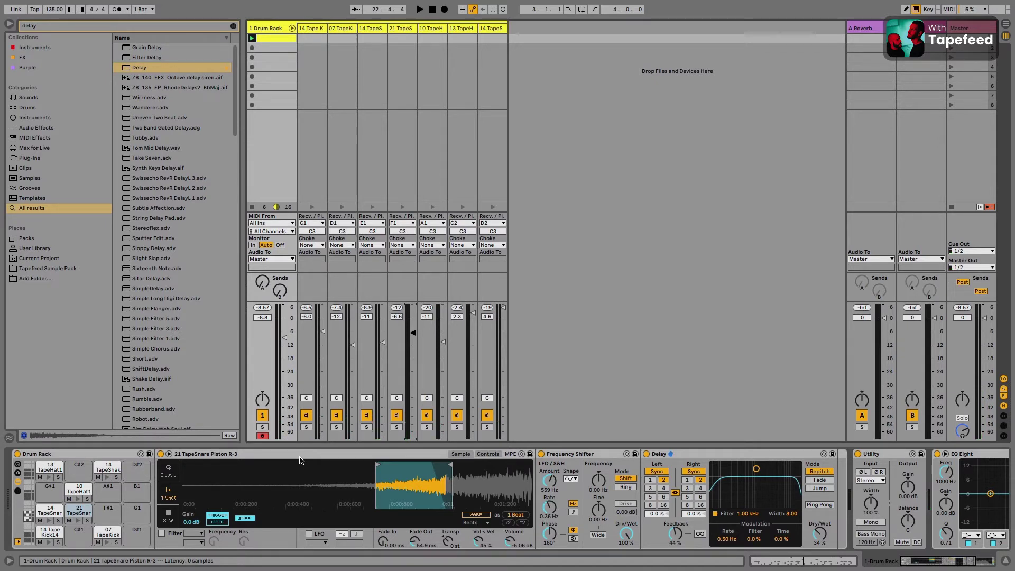
Open the Modular Lead Loops folder of the Tapefeed Sample Pack and audition loops 02, 03, 05 and 06.
{"action": "left_click", "coordinate": [233, 26]}
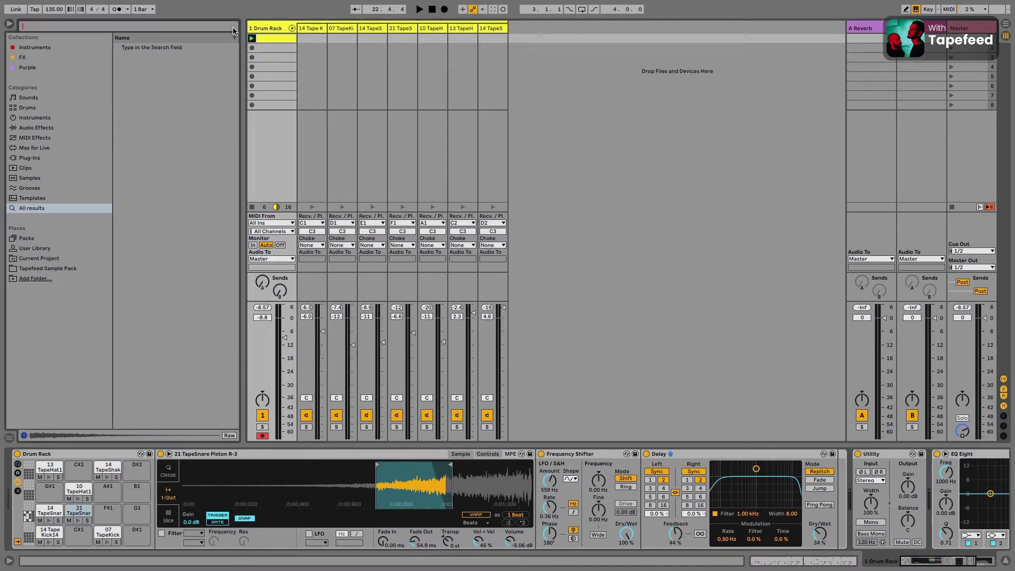
{"action": "left_click", "coordinate": [47, 270]}
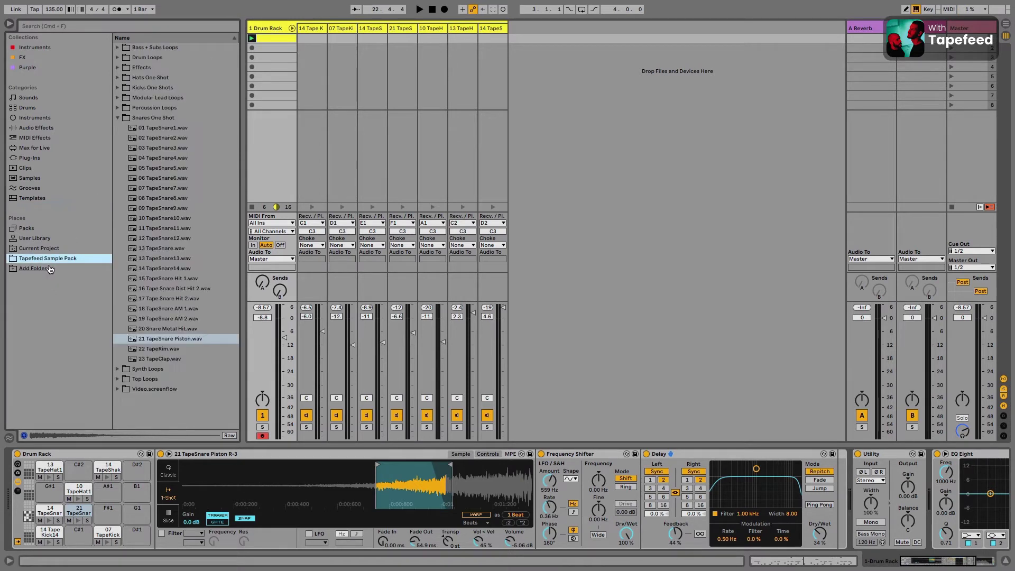
{"action": "left_click", "coordinate": [118, 118]}
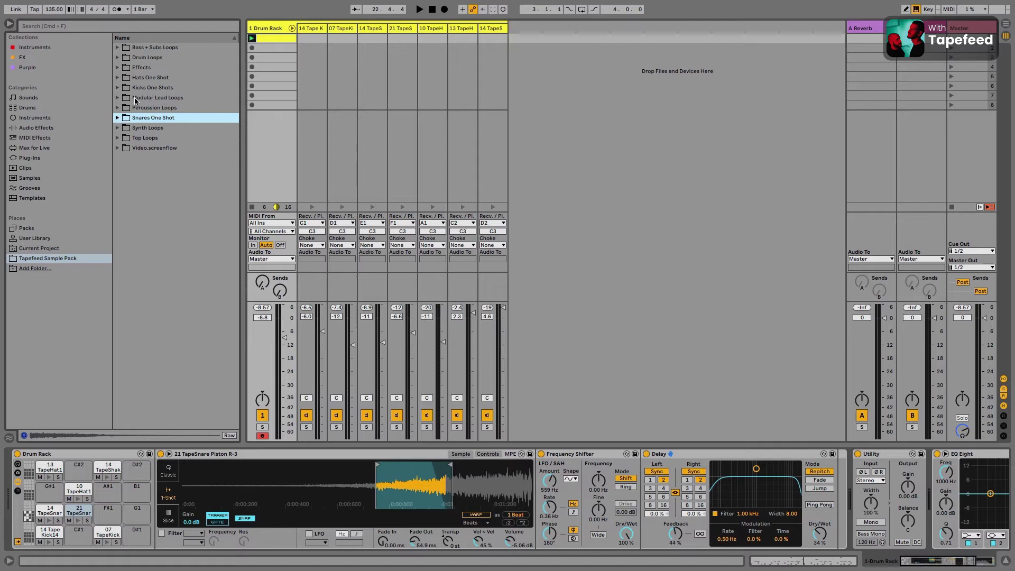
{"action": "left_click", "coordinate": [117, 98]}
{"action": "left_click", "coordinate": [152, 117]}
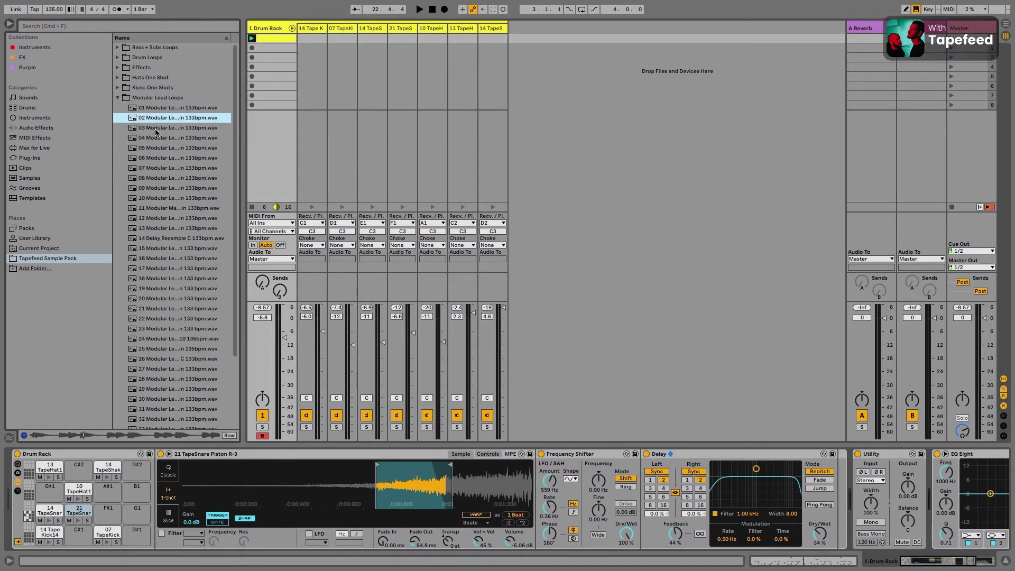
{"action": "left_click", "coordinate": [155, 130]}
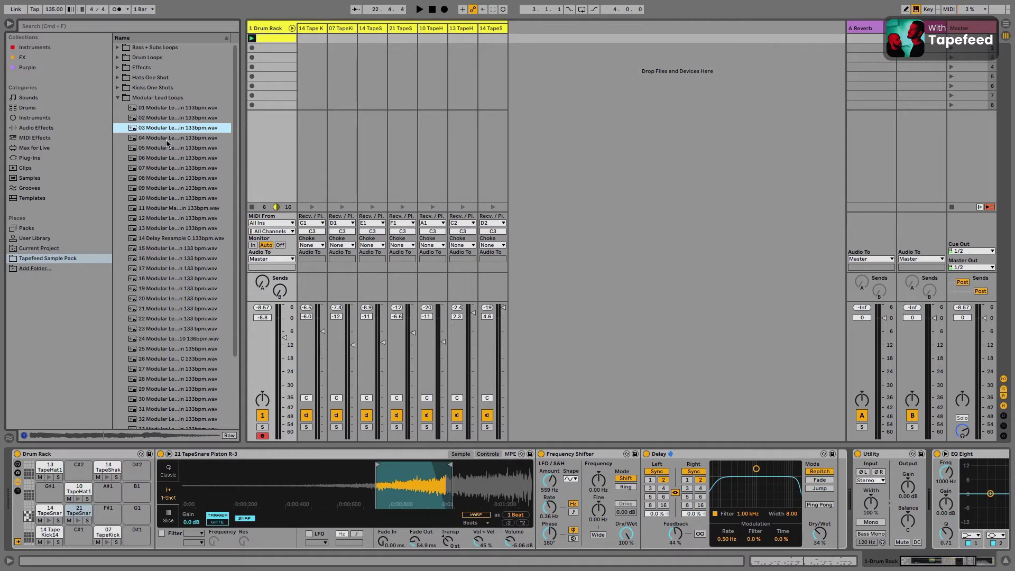
{"action": "left_click", "coordinate": [156, 150]}
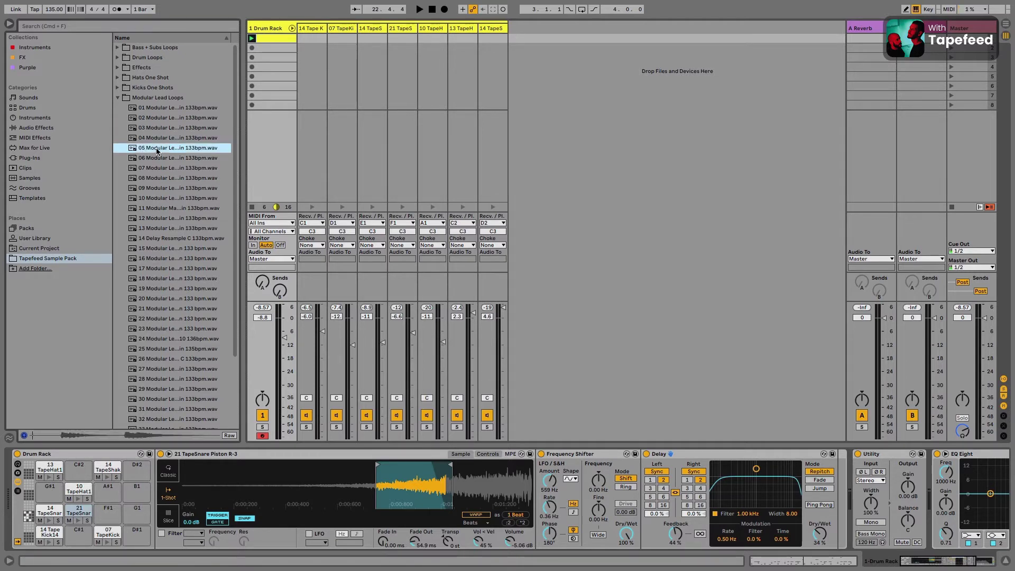
{"action": "left_click", "coordinate": [161, 159]}
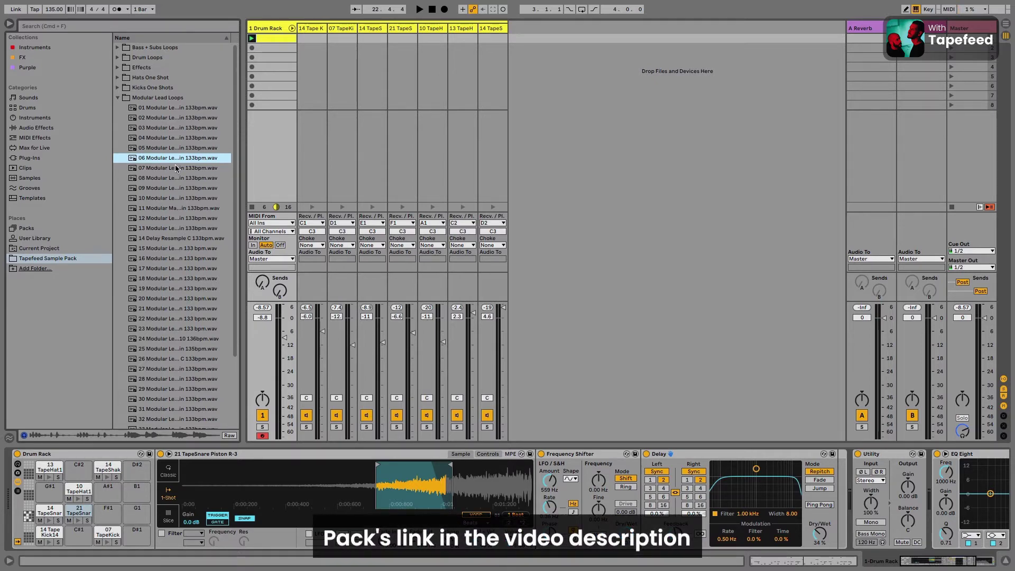
Load the 06 Modular Lead loop into a Simpler on a new MIDI track and switch it to Slice mode.
{"action": "key", "text": "super+shift+t"}
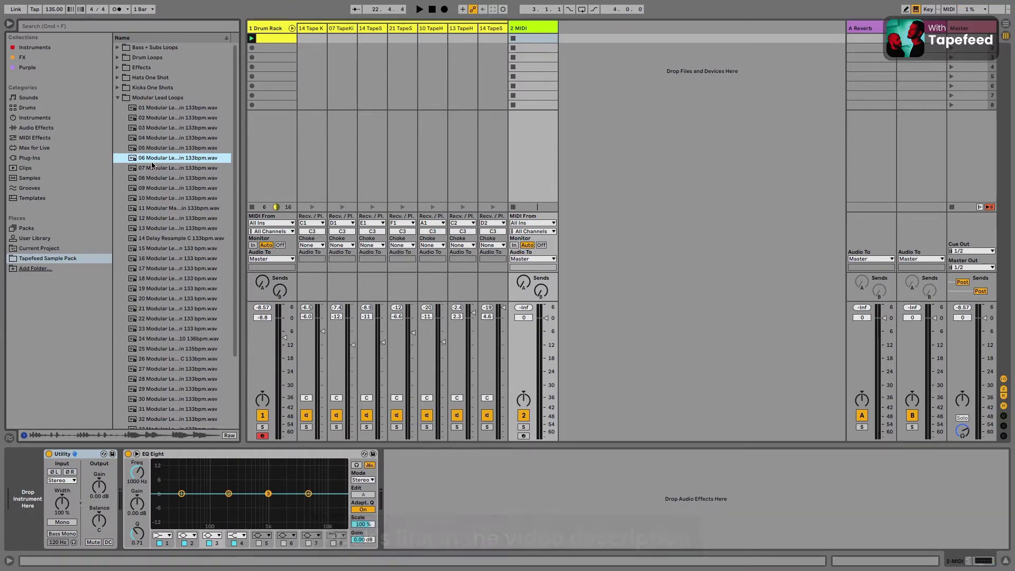
{"action": "left_click_drag", "start_coordinate": [135, 161], "coordinate": [35, 527]}
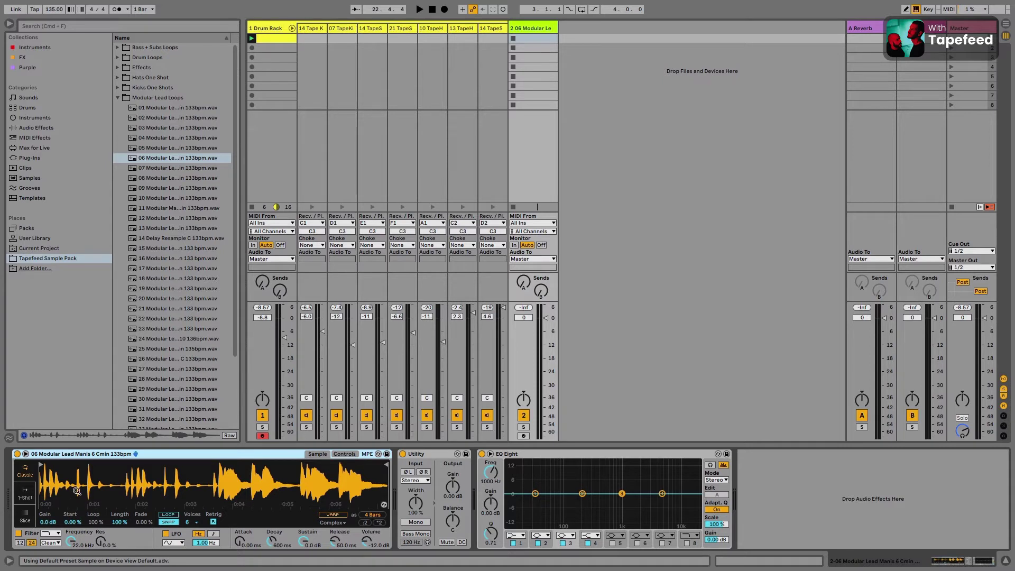
{"action": "left_click", "coordinate": [25, 515]}
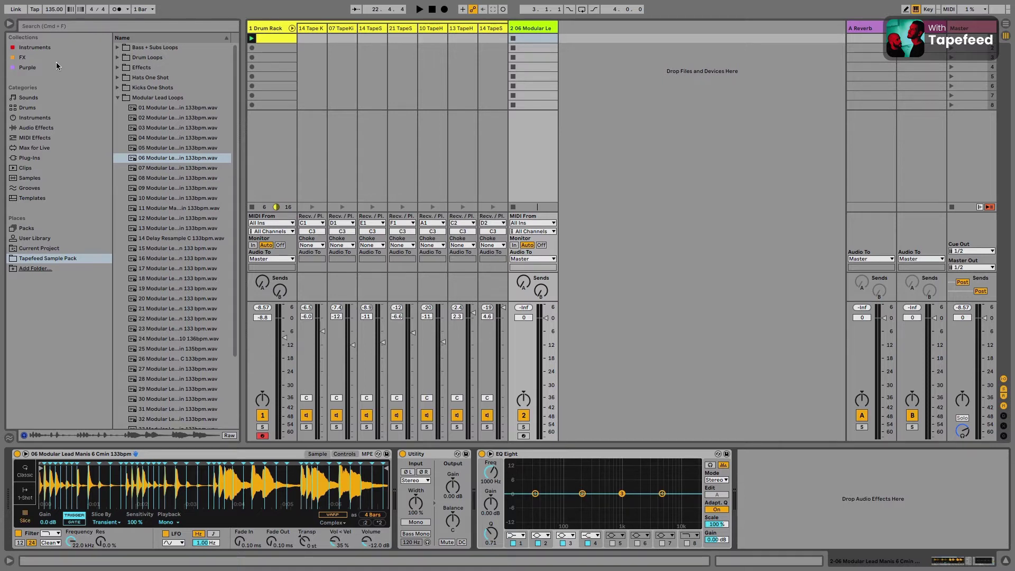
Search the browser for "arp" and add the Arpeggiator before the Simpler on the modular lead track.
{"action": "left_click", "coordinate": [75, 25]}
{"action": "type", "text": "arp"}
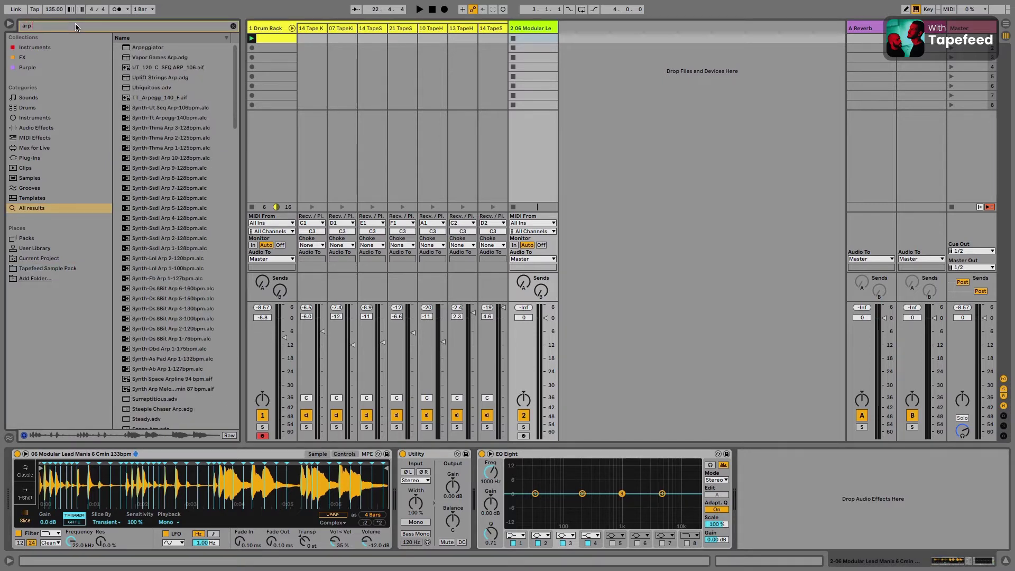
{"action": "left_click", "coordinate": [147, 48]}
{"action": "left_click_drag", "start_coordinate": [10, 438], "coordinate": [22, 473]}
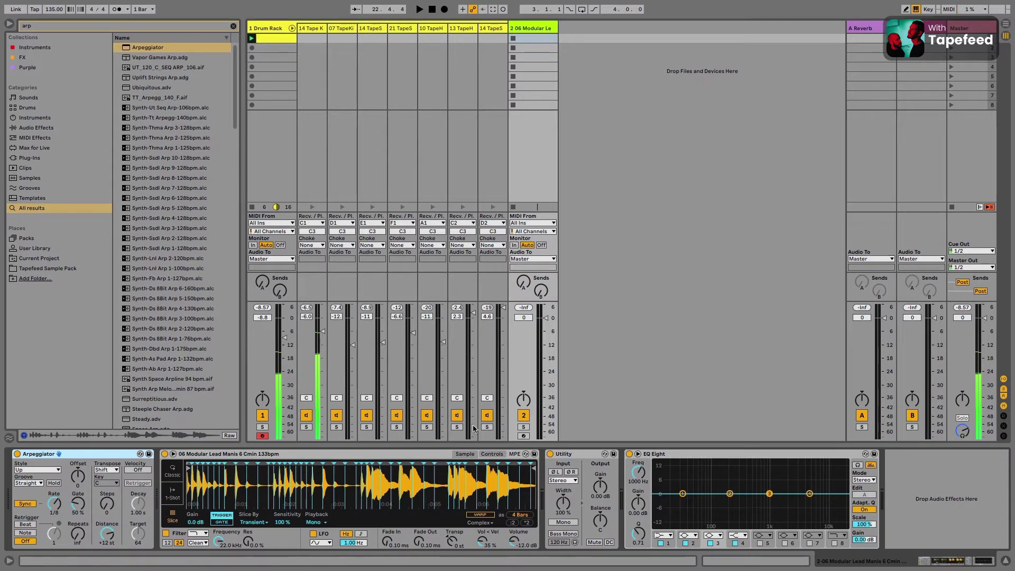
Arm the modular lead track, set the Arpeggiator's rate to 1/16 and try slices in different keyboard octaves.
{"action": "left_click", "coordinate": [524, 435]}
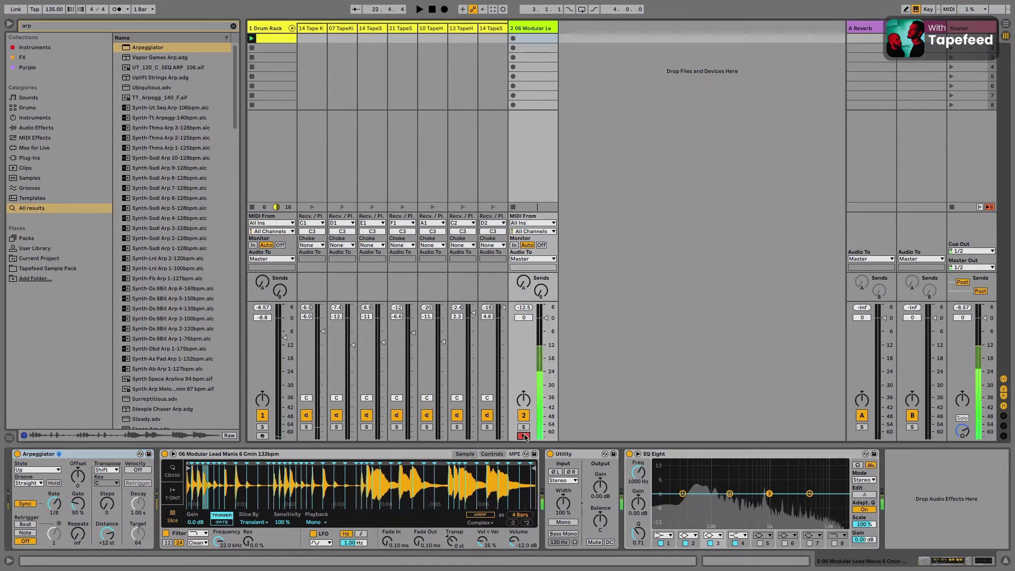
{"action": "mouse_move", "coordinate": [54, 502]}
{"action": "left_mouse_down"}
{"action": "mouse_move", "coordinate": [54, 520]}
{"action": "mouse_move", "coordinate": [60, 505]}
{"action": "left_mouse_up"}
{"action": "key", "text": "z"}
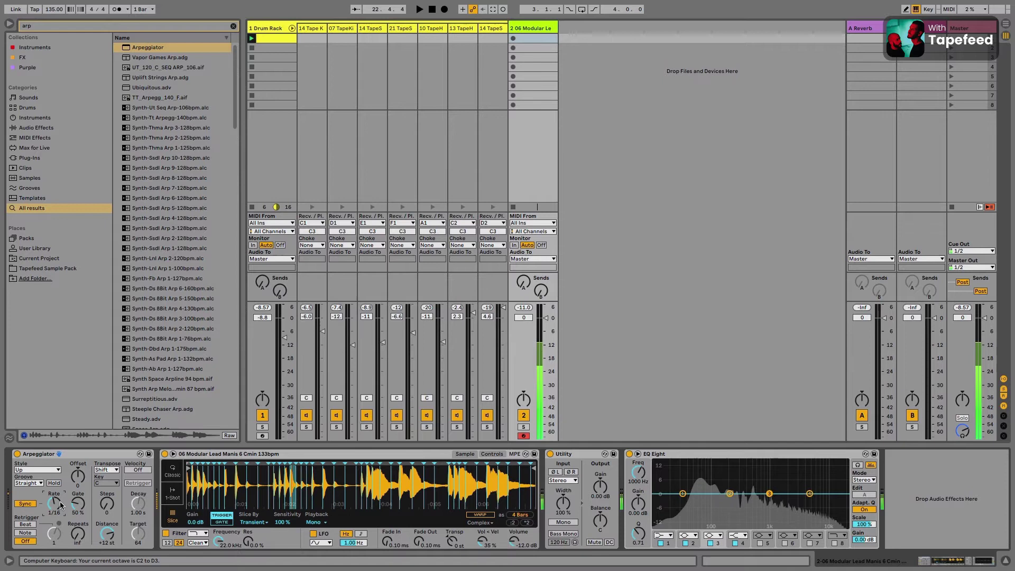
{"action": "key", "text": "x"}
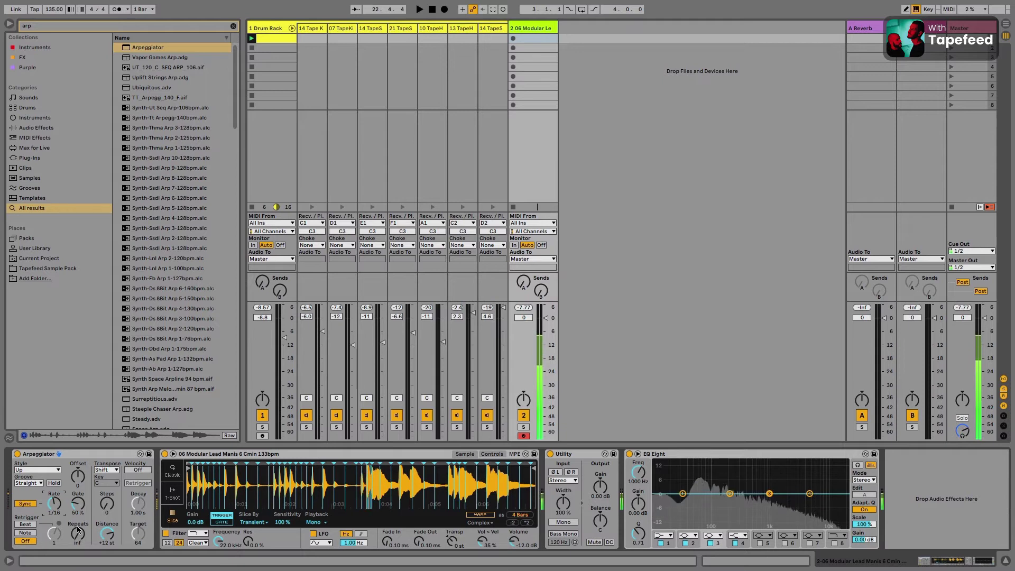
Balance the modular lead against the playing drums with track volume at -10.2 dB and Simpler filter frequency at 11.7 kHz, then stop playback.
{"action": "key", "text": "space"}
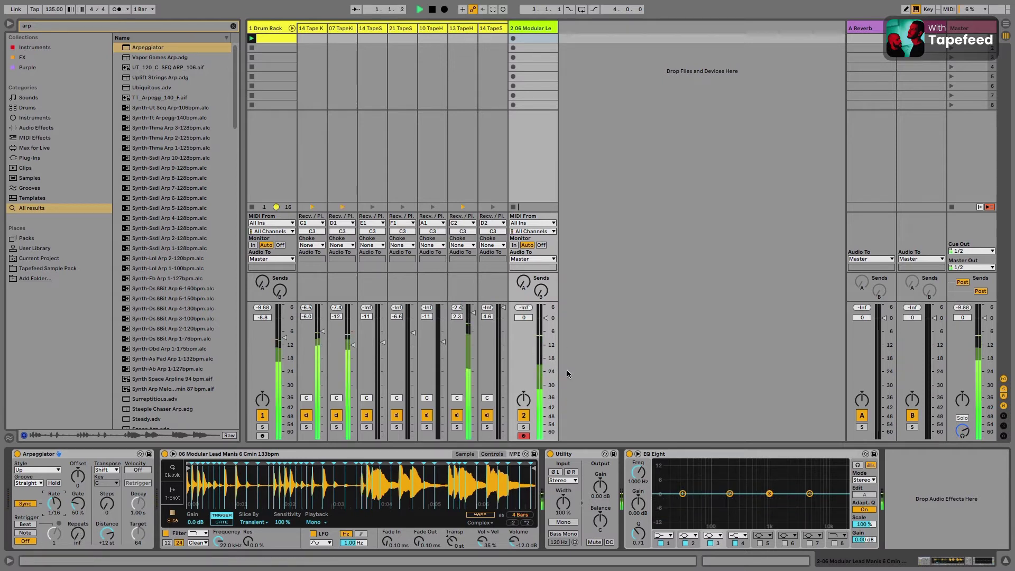
{"action": "left_click_drag", "start_coordinate": [546, 319], "coordinate": [523, 315]}
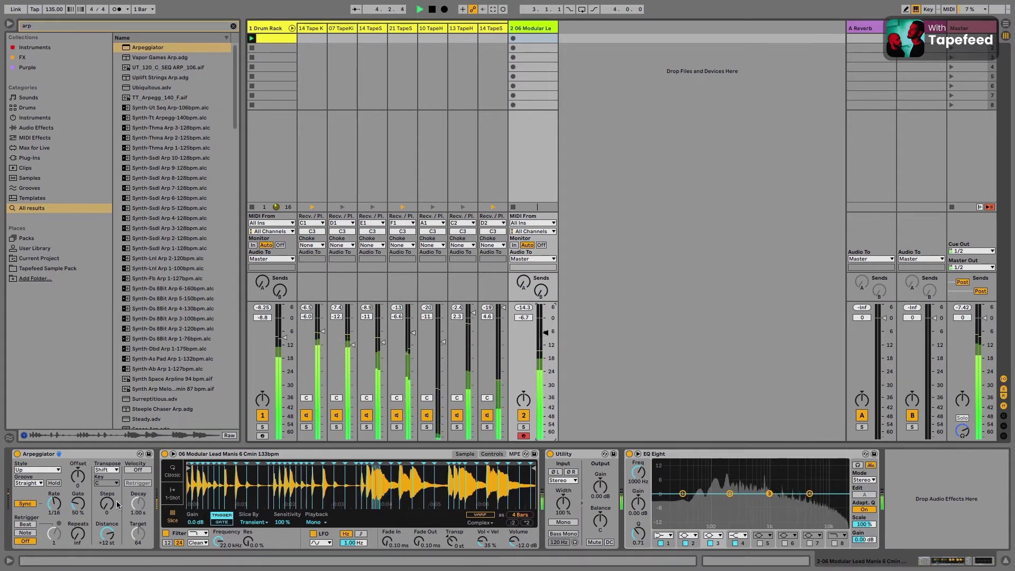
{"action": "mouse_move", "coordinate": [218, 540]}
{"action": "left_mouse_down"}
{"action": "mouse_move", "coordinate": [218, 556]}
{"action": "mouse_move", "coordinate": [218, 539]}
{"action": "left_mouse_up"}
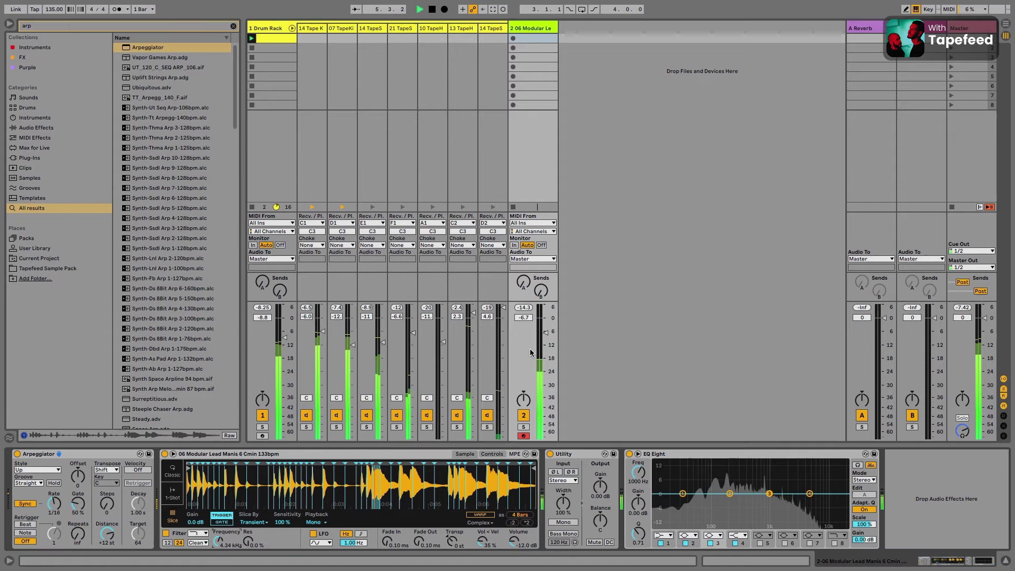
{"action": "left_click_drag", "start_coordinate": [545, 332], "coordinate": [545, 351]}
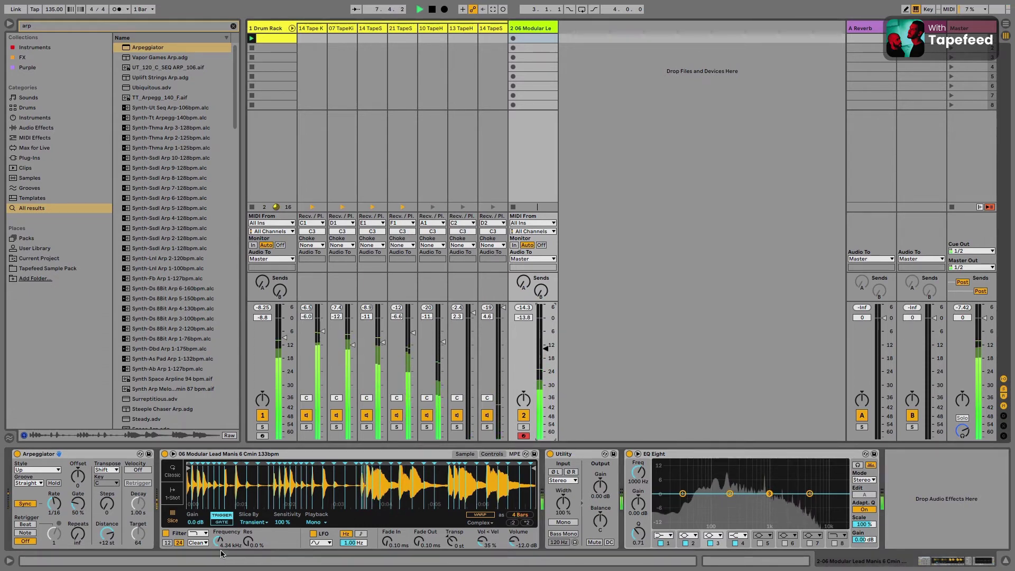
{"action": "left_click_drag", "start_coordinate": [219, 541], "coordinate": [219, 523]}
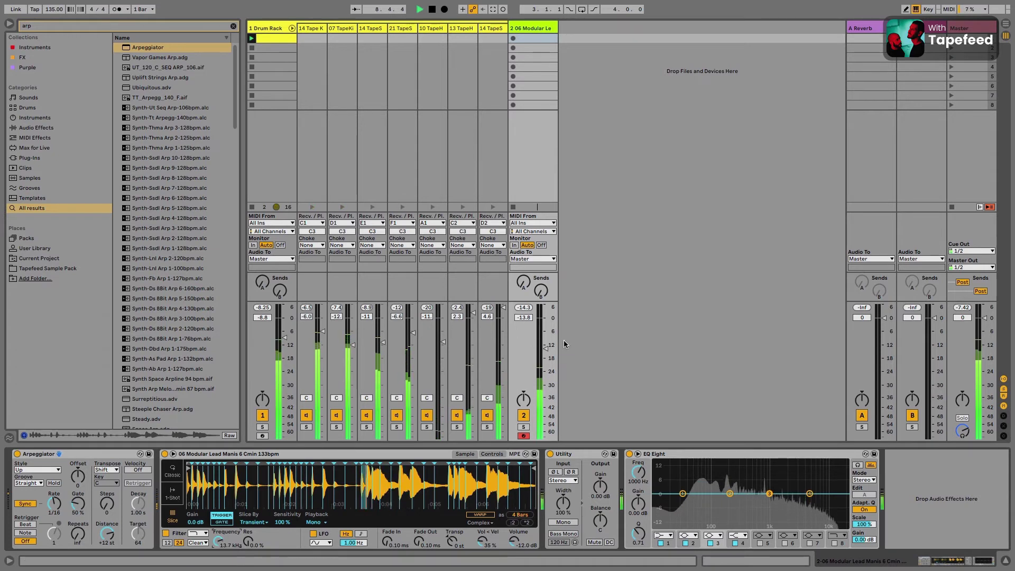
{"action": "left_click_drag", "start_coordinate": [547, 346], "coordinate": [545, 341]}
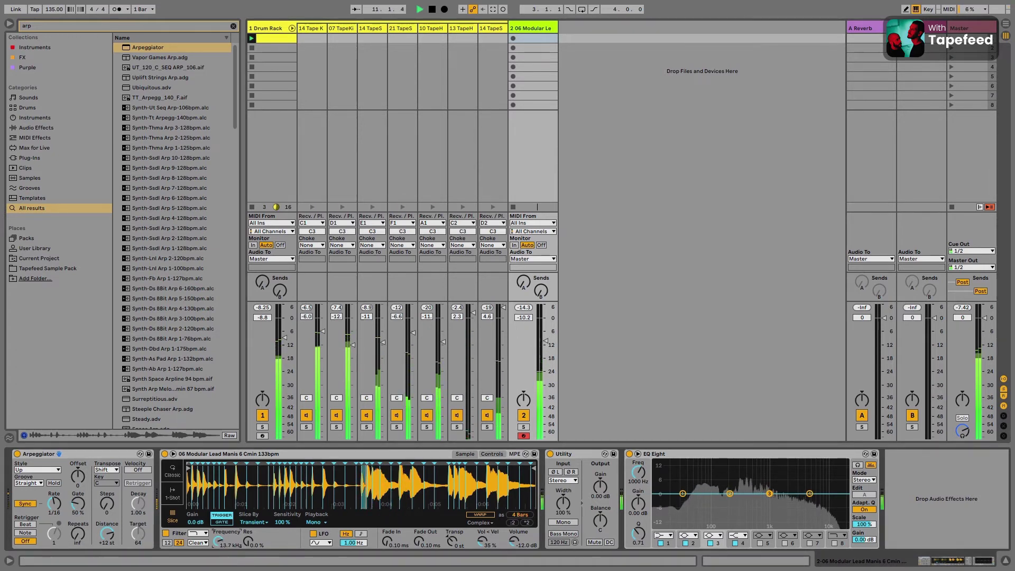
{"action": "left_click_drag", "start_coordinate": [218, 541], "coordinate": [218, 546]}
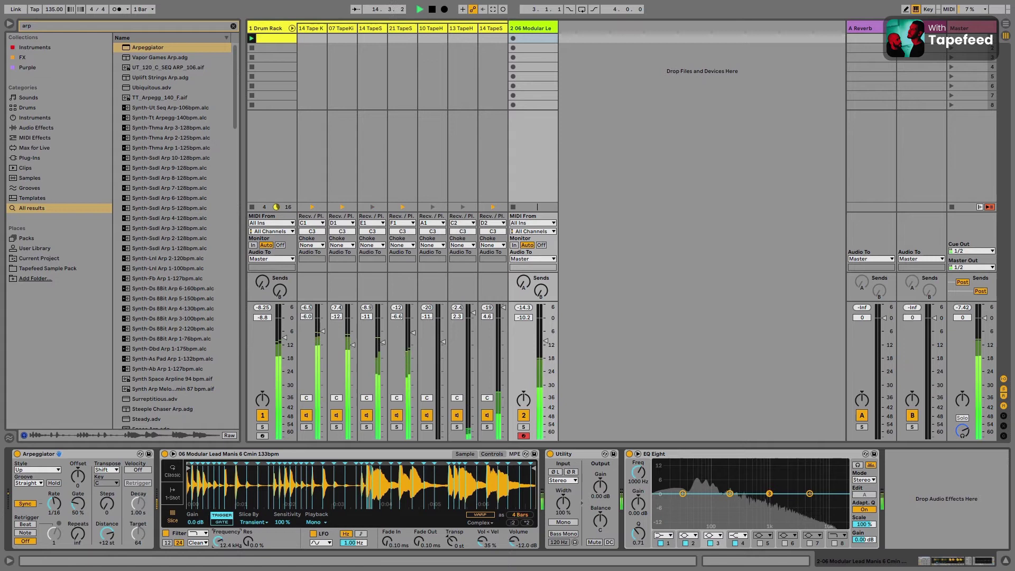
{"action": "key", "text": "space"}
Solo the modular lead track, search the browser for "chor" and add Chorus-Ensemble after the Simpler.
{"action": "left_click", "coordinate": [523, 428]}
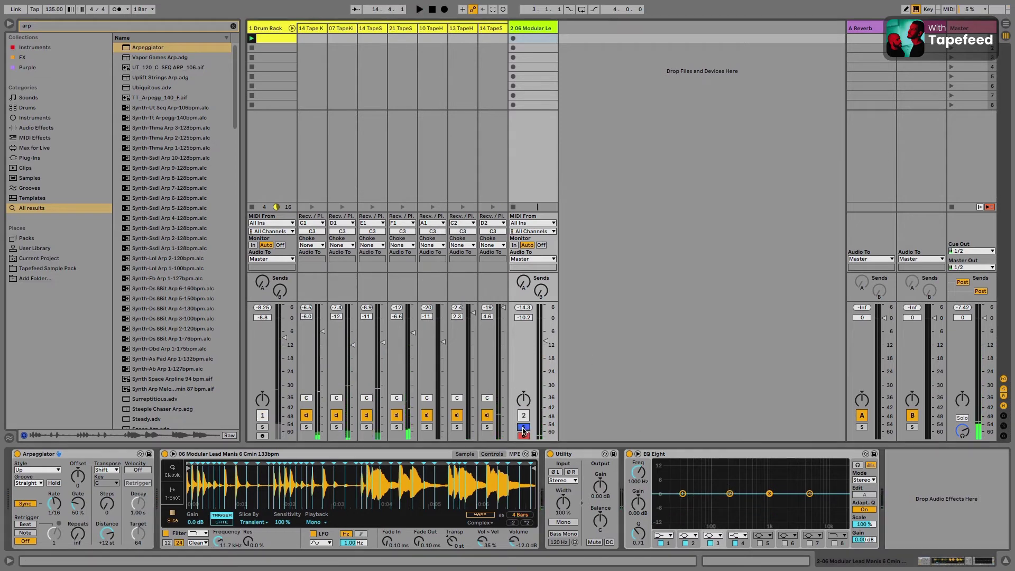
{"action": "key", "text": "a"}
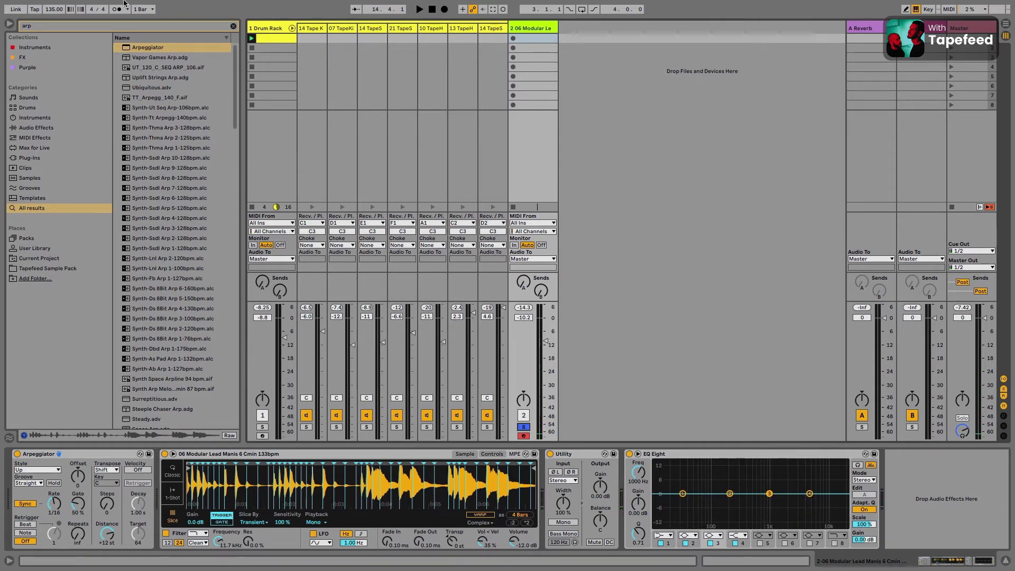
{"action": "left_click", "coordinate": [233, 26]}
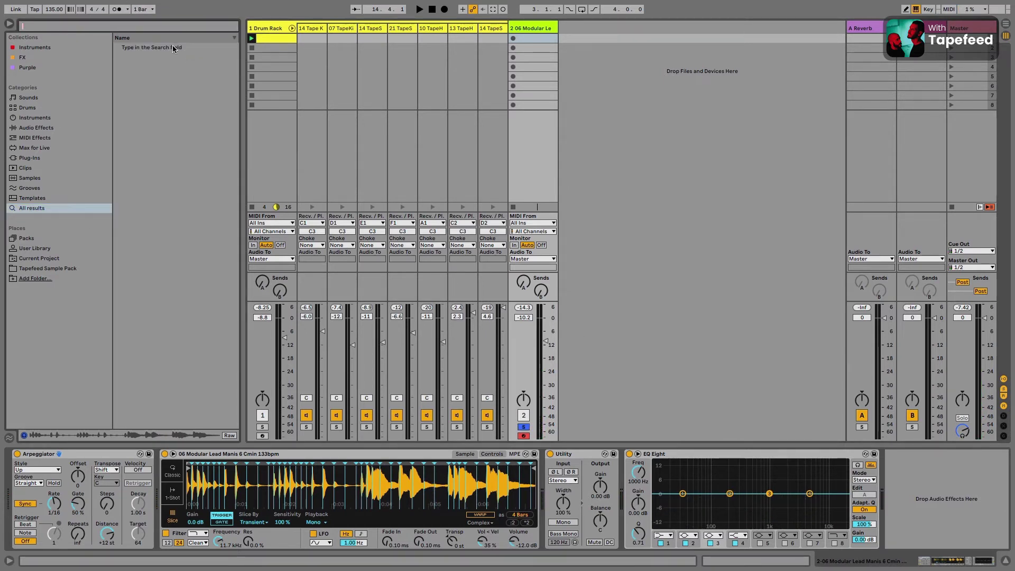
{"action": "type", "text": "chor"}
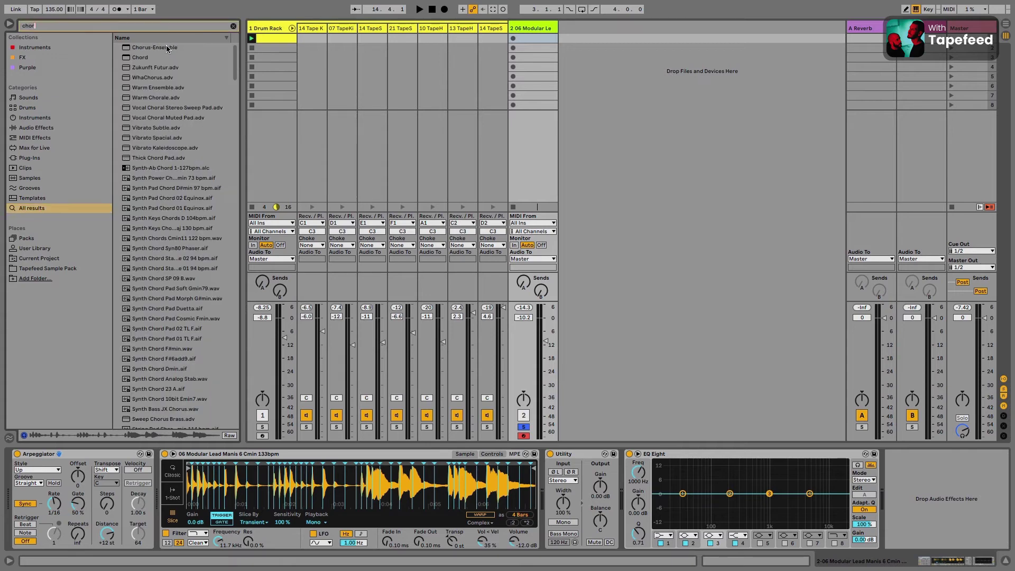
{"action": "left_click_drag", "start_coordinate": [167, 48], "coordinate": [191, 104]}
{"action": "left_click_drag", "start_coordinate": [537, 472], "coordinate": [537, 475]}
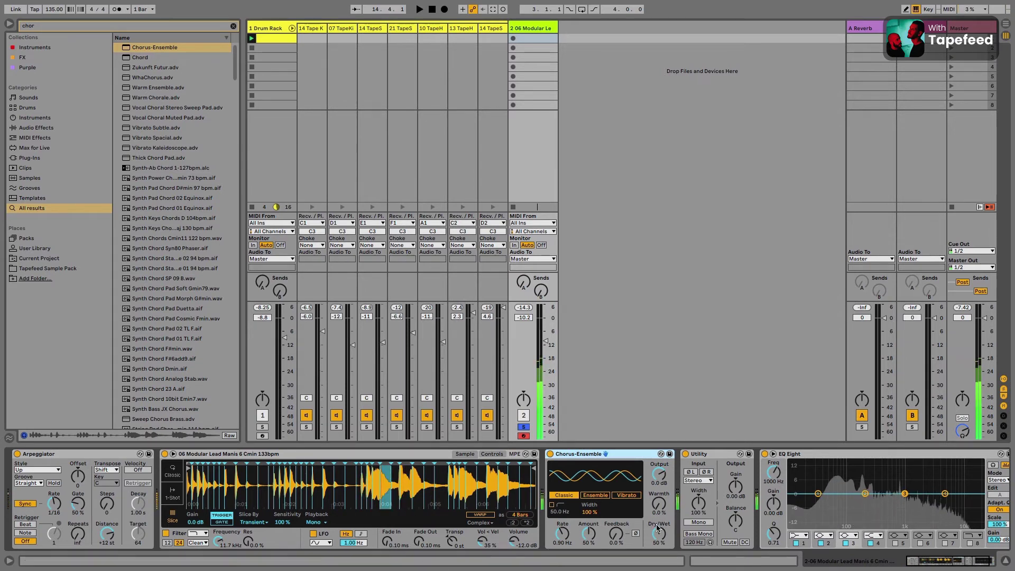
Set the Chorus-Ensemble to rate 7.00 Hz, amount 54%, feedback 74%, warmth 16% and dry/wet 37%.
{"action": "left_click", "coordinate": [586, 540]}
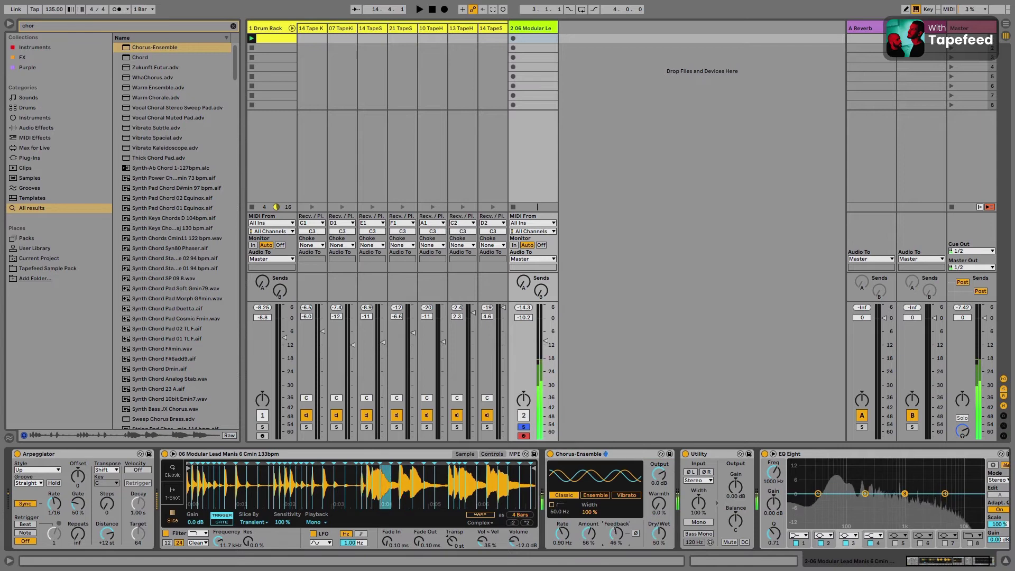
{"action": "left_click_drag", "start_coordinate": [566, 539], "coordinate": [566, 518]}
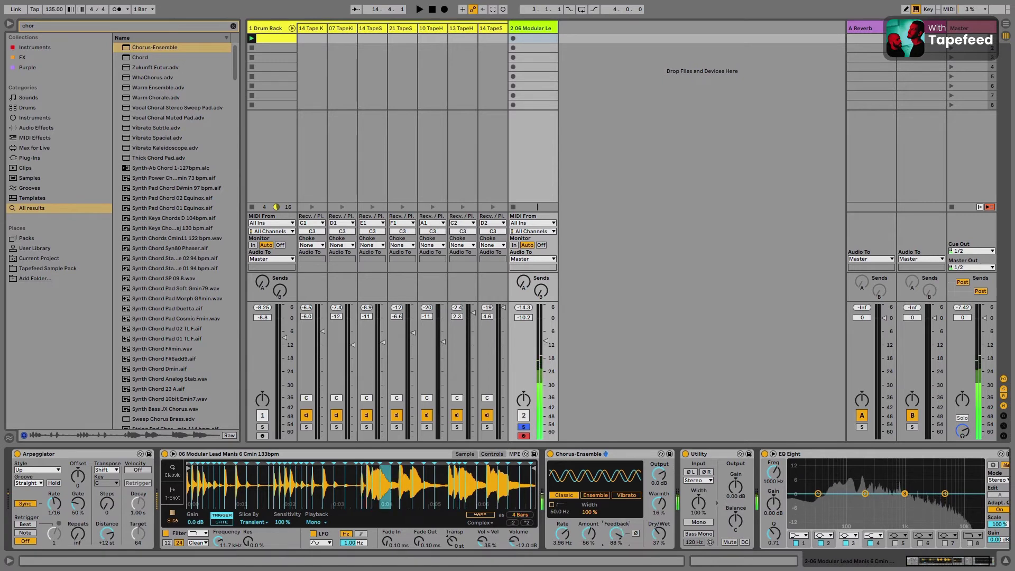
{"action": "left_click", "coordinate": [590, 537]}
{"action": "left_click_drag", "start_coordinate": [566, 536], "coordinate": [566, 521]}
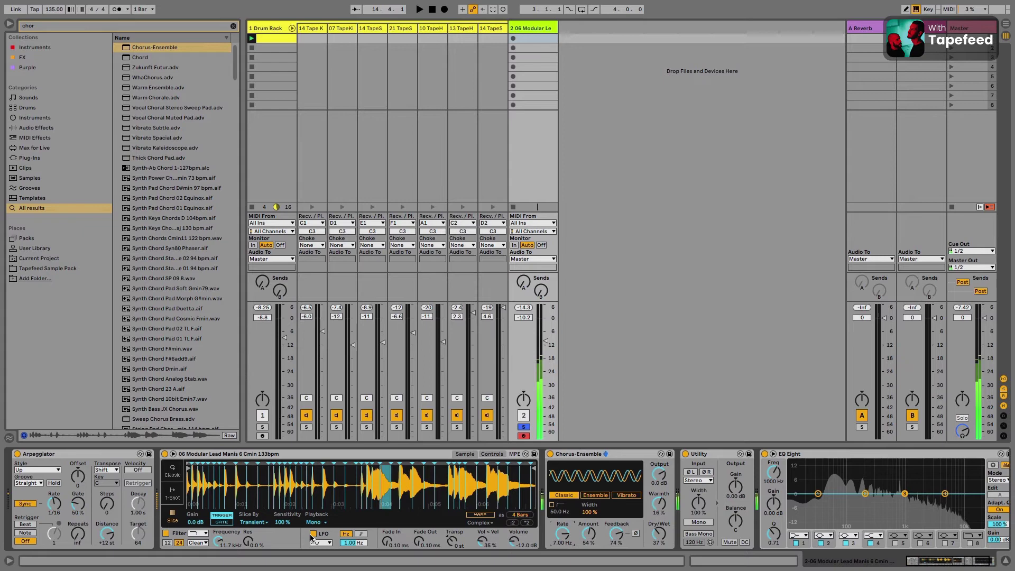
Search the browser for "amp", add Amp after Chorus-Ensemble, and set it to Dual output with the Boost model.
{"action": "left_click", "coordinate": [69, 26]}
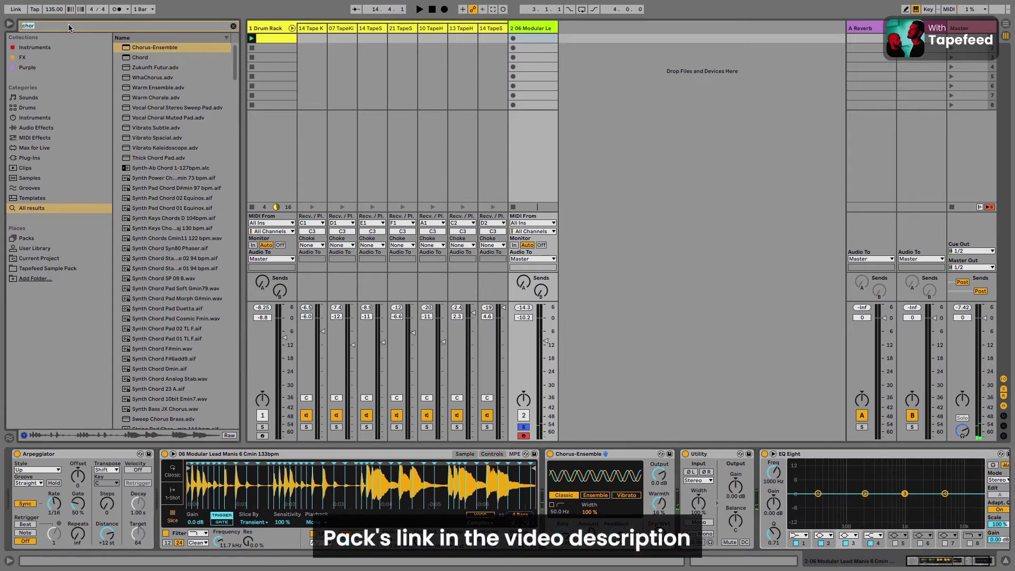
{"action": "type", "text": "amp"}
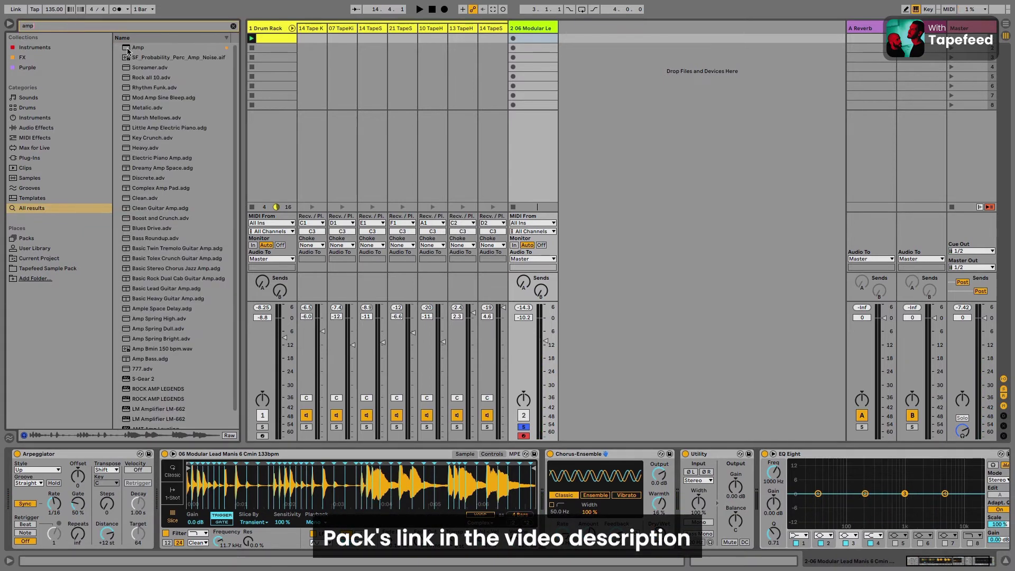
{"action": "left_click_drag", "start_coordinate": [127, 50], "coordinate": [681, 494]}
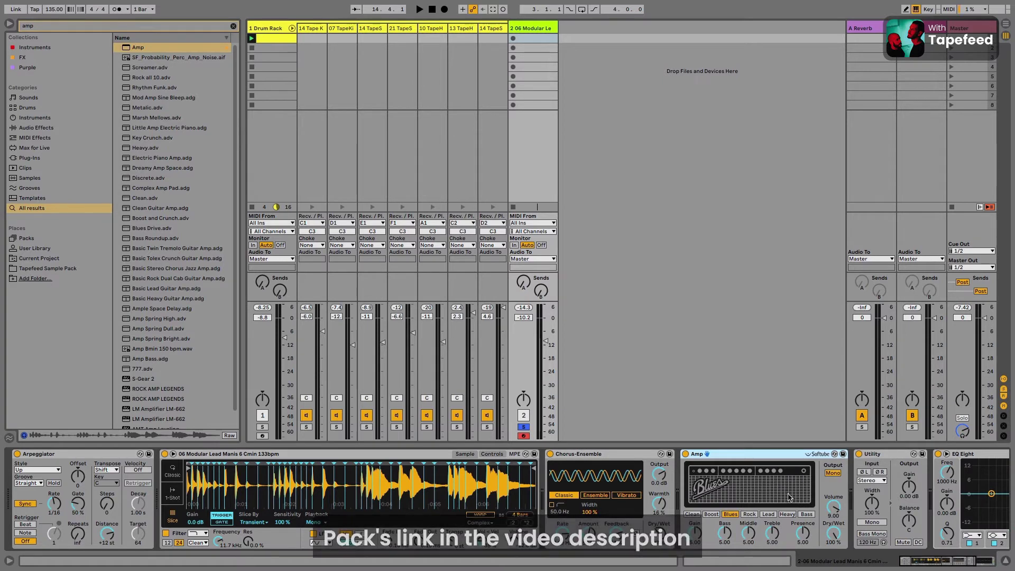
{"action": "left_click", "coordinate": [831, 473]}
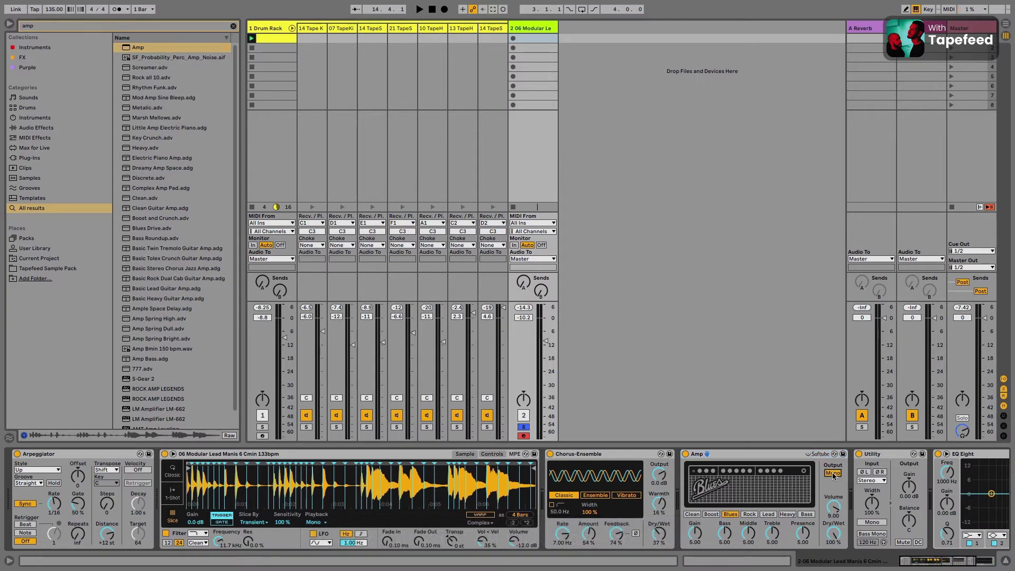
{"action": "left_click", "coordinate": [714, 515]}
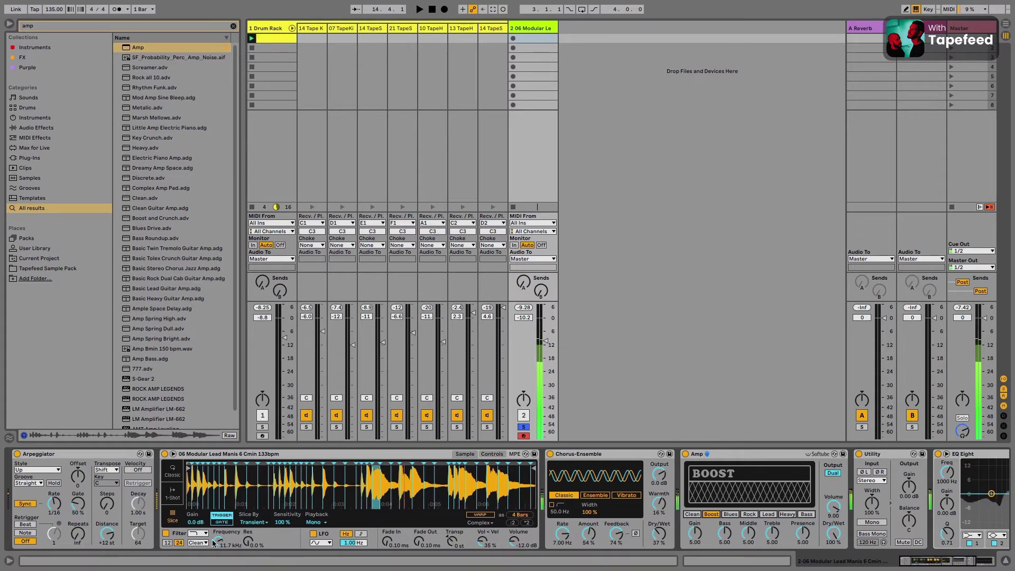
Lower the Simpler filter frequency to 1.52 kHz, then search the browser for "echo" and add Echo after Amp.
{"action": "left_click_drag", "start_coordinate": [214, 543], "coordinate": [214, 569]}
{"action": "left_click", "coordinate": [45, 30]}
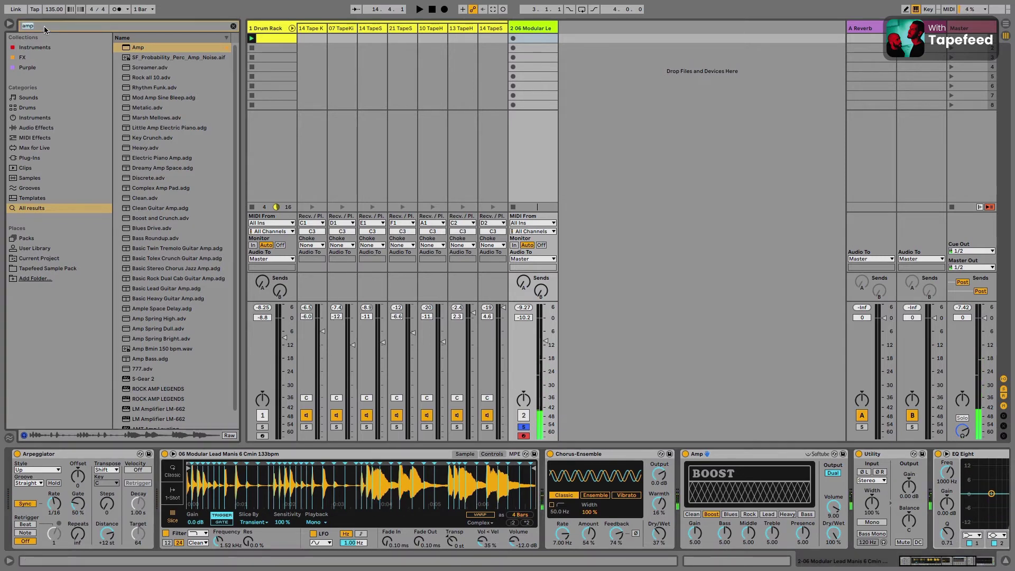
{"action": "type", "text": "echo"}
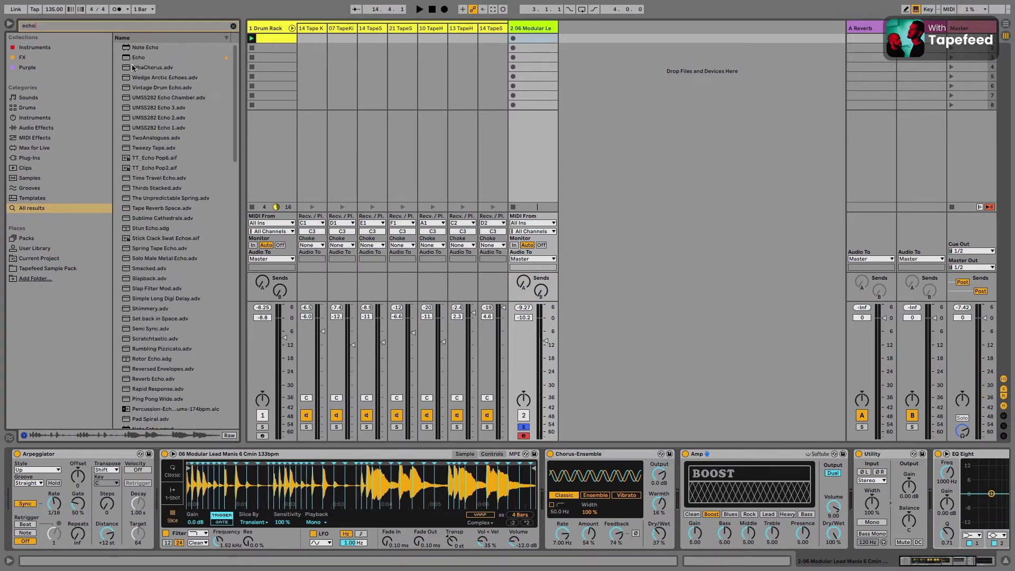
{"action": "mouse_move", "coordinate": [135, 57]}
{"action": "left_mouse_down"}
{"action": "mouse_move", "coordinate": [890, 518]}
{"action": "mouse_move", "coordinate": [860, 506]}
{"action": "left_mouse_up"}
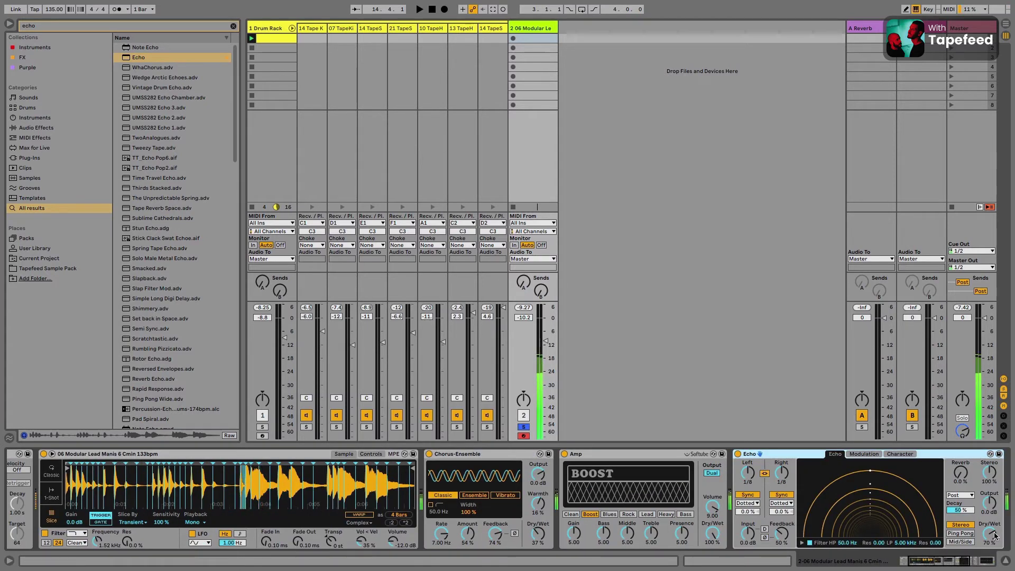
Set Echo to Ping Pong mode with dry/wet at 36% and feedback at 67%.
{"action": "left_click_drag", "start_coordinate": [988, 533], "coordinate": [987, 565]}
{"action": "left_click", "coordinate": [967, 533]}
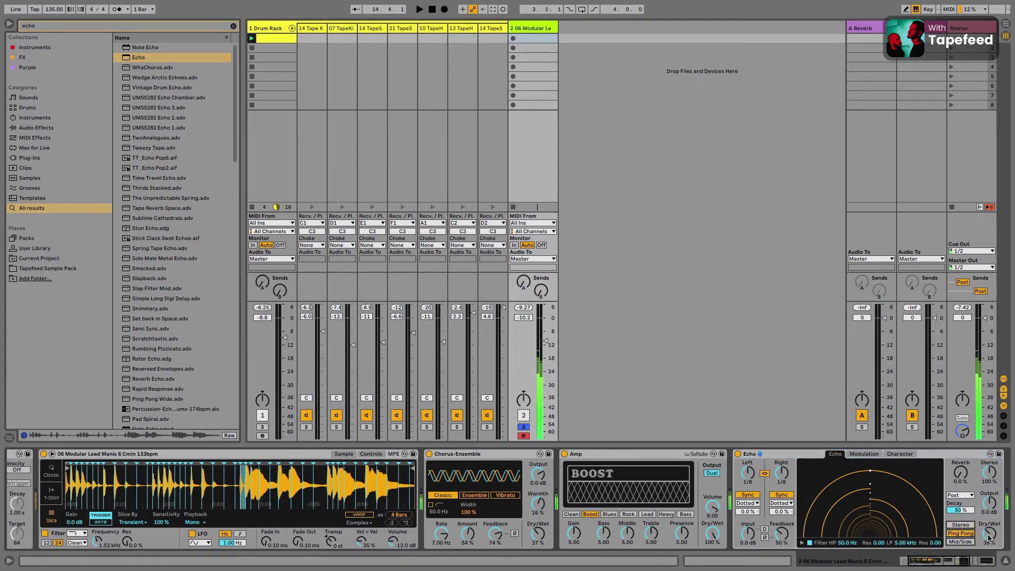
{"action": "left_click_drag", "start_coordinate": [781, 534], "coordinate": [780, 532]}
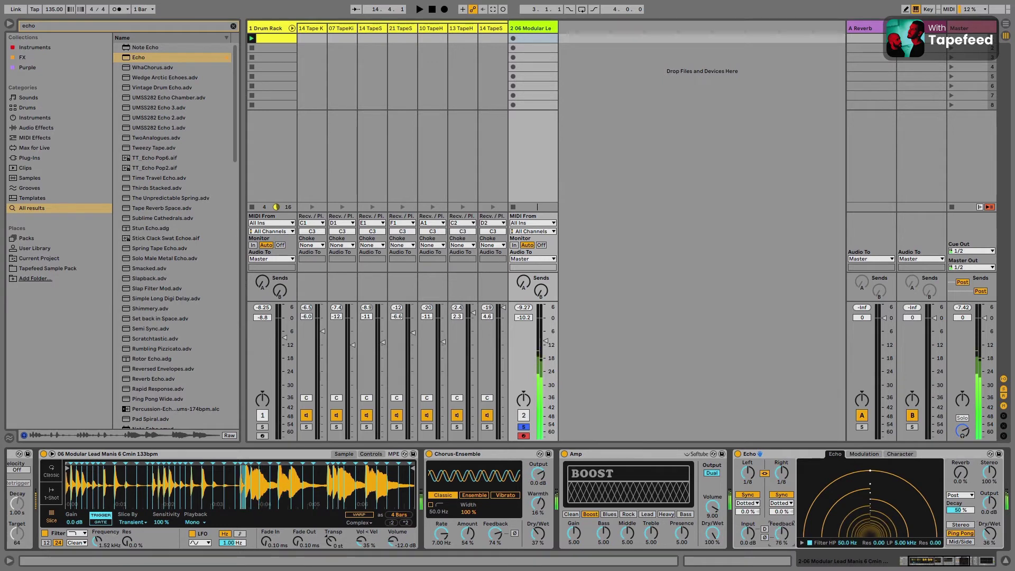
Unsolo the modular lead and balance it against the playing drums with Simpler filter frequency at 2.44 kHz and track volume at -11.0 dB.
{"action": "left_click_drag", "start_coordinate": [98, 540], "coordinate": [93, 522]}
{"action": "key", "text": "space"}
{"action": "left_click", "coordinate": [523, 427]}
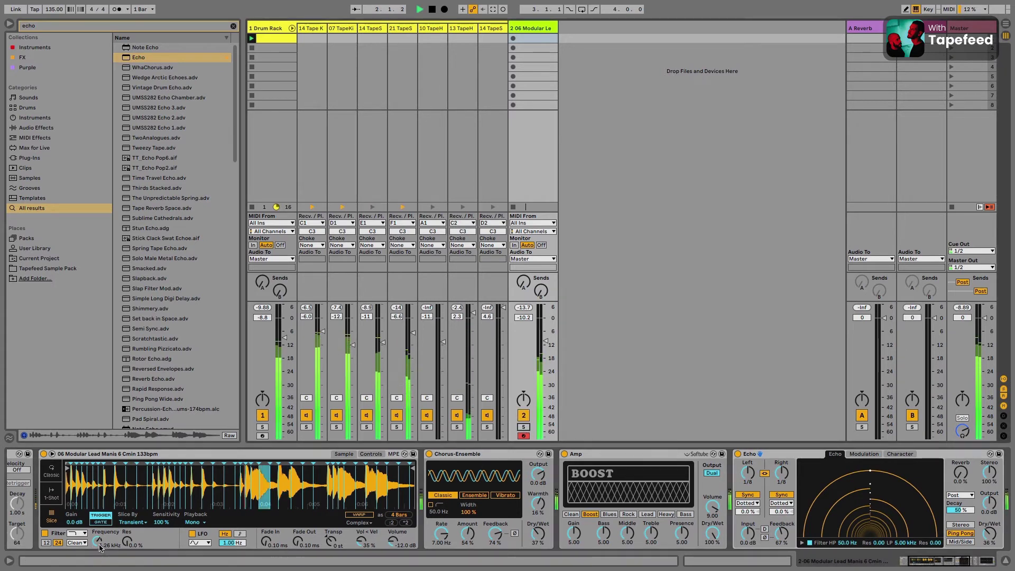
{"action": "left_click_drag", "start_coordinate": [97, 540], "coordinate": [98, 559]}
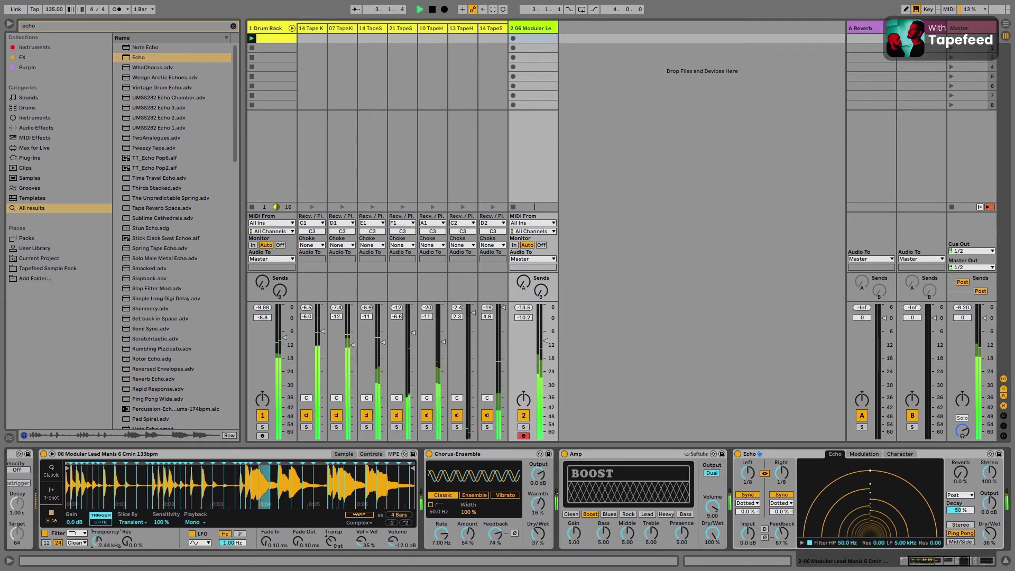
{"action": "left_click_drag", "start_coordinate": [546, 340], "coordinate": [545, 343]}
Turn band 1 of the modular lead's EQ Eight into a low cut at 177 Hz.
{"action": "scroll", "coordinate": [634, 497], "scroll_direction": "right", "scroll_amount": 7}
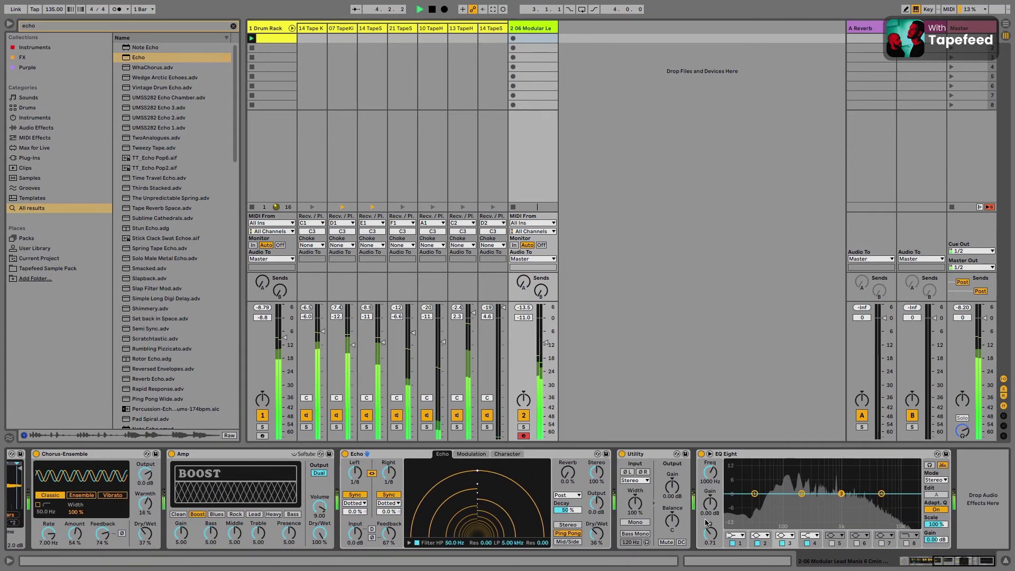
{"action": "left_click", "coordinate": [739, 535]}
{"action": "left_click", "coordinate": [732, 479]}
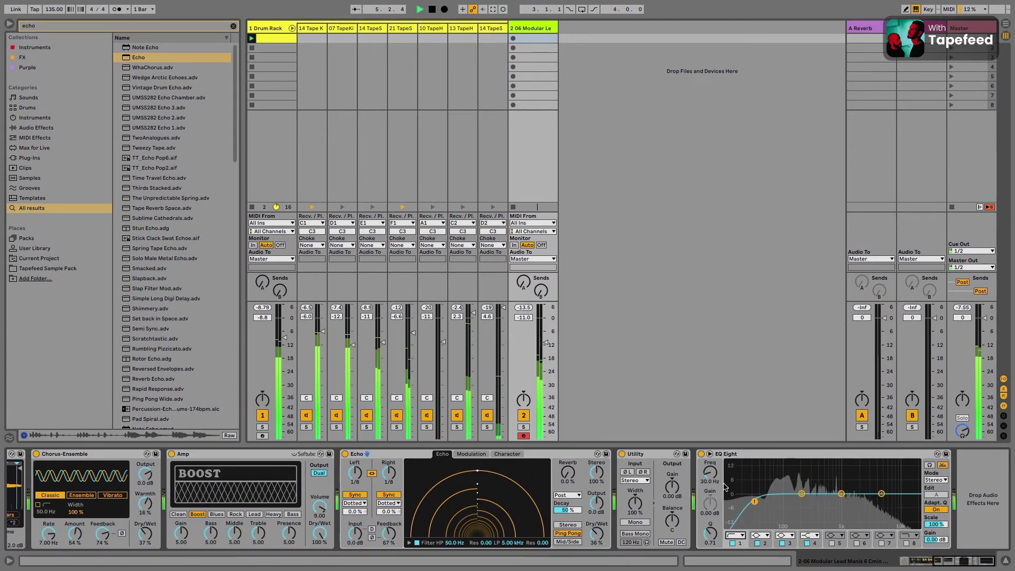
{"action": "left_click_drag", "start_coordinate": [709, 472], "coordinate": [709, 449]}
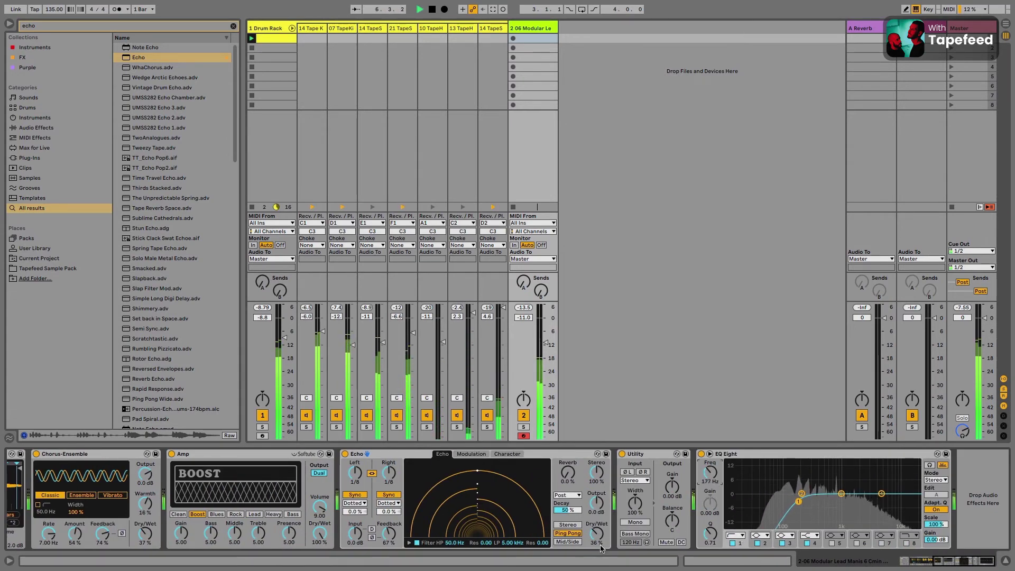
Sweep the modular lead's Simpler filter frequency, settle it at 3.34 kHz and stop playback.
{"action": "scroll", "coordinate": [437, 518], "scroll_direction": "up", "scroll_amount": 10}
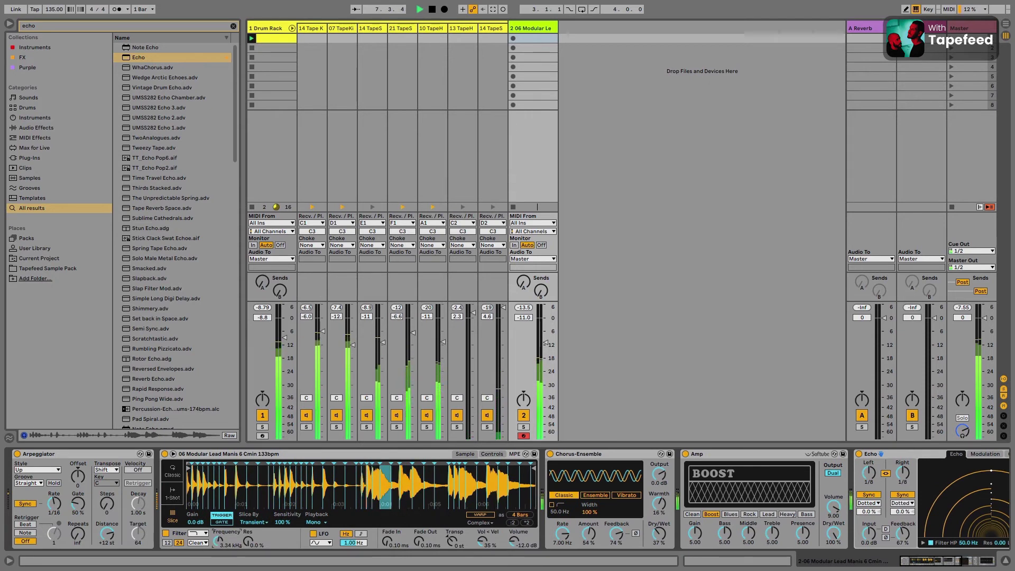
{"action": "left_click_drag", "start_coordinate": [218, 540], "coordinate": [214, 524]}
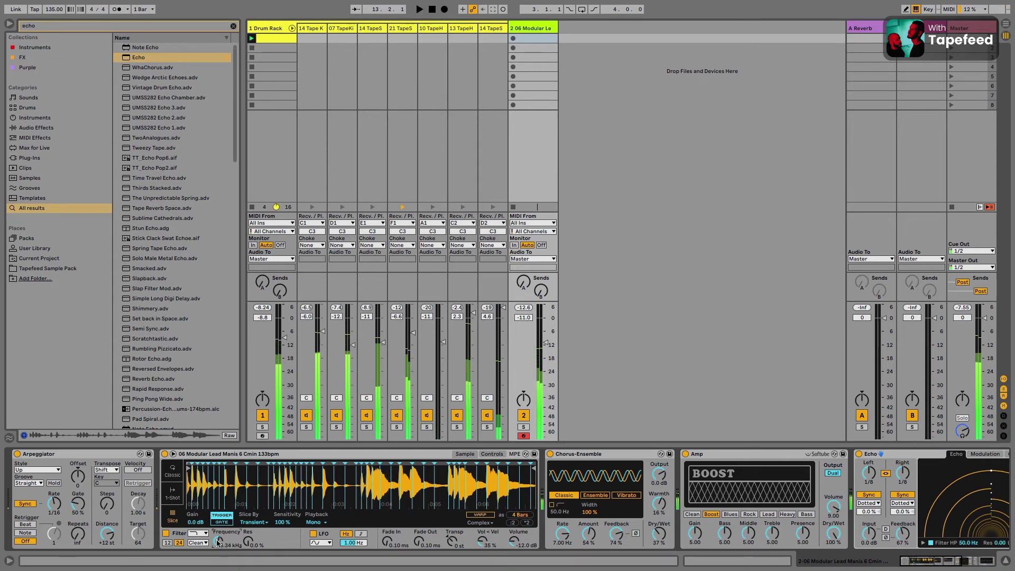
{"action": "key", "text": "space"}
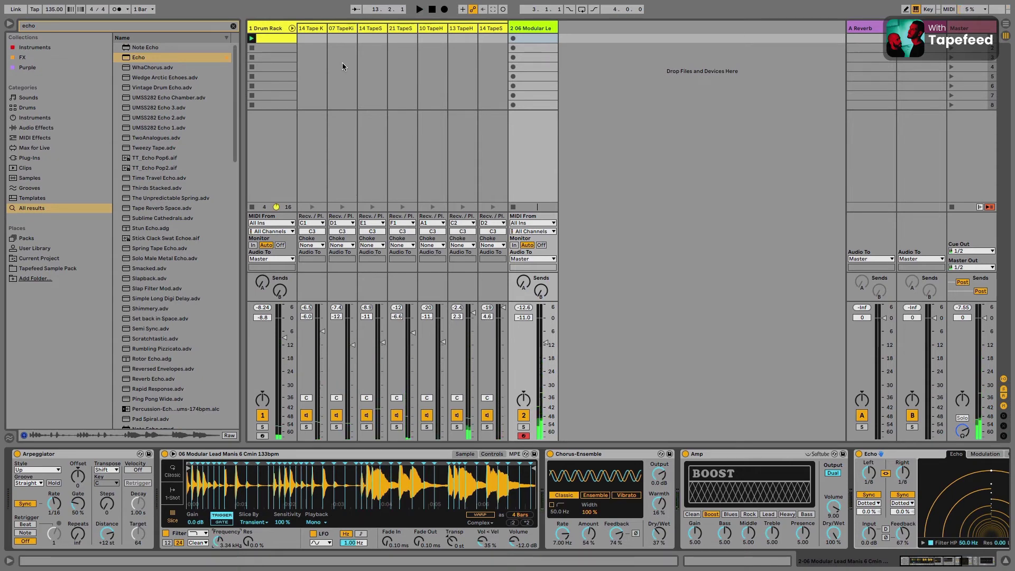
Create a one-bar MIDI clip on the modular lead track with full-length C3, D#3 and F3 notes.
{"action": "left_click", "coordinate": [525, 39]}
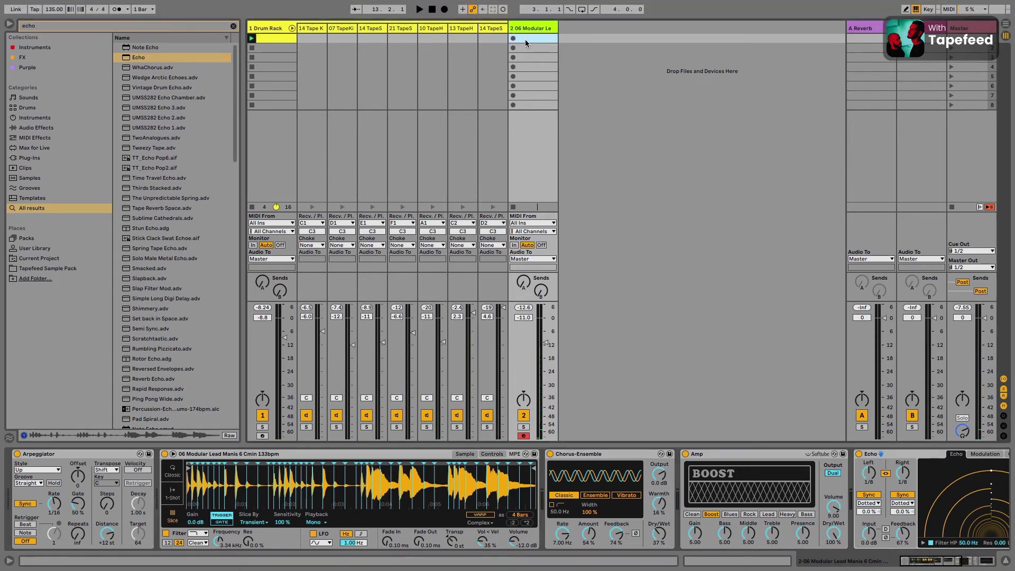
{"action": "double_click", "coordinate": [525, 39]}
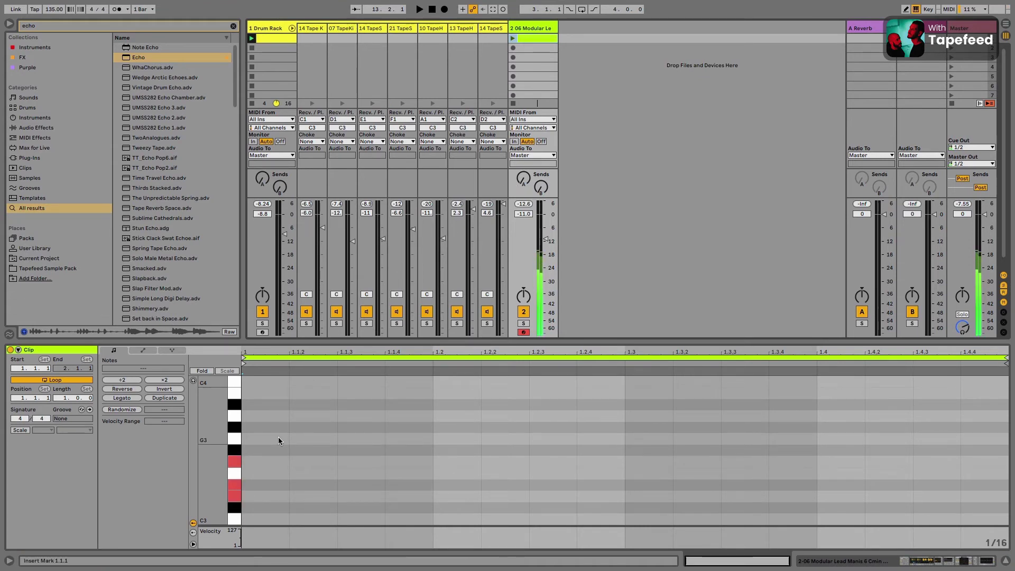
{"action": "double_click", "coordinate": [257, 518]}
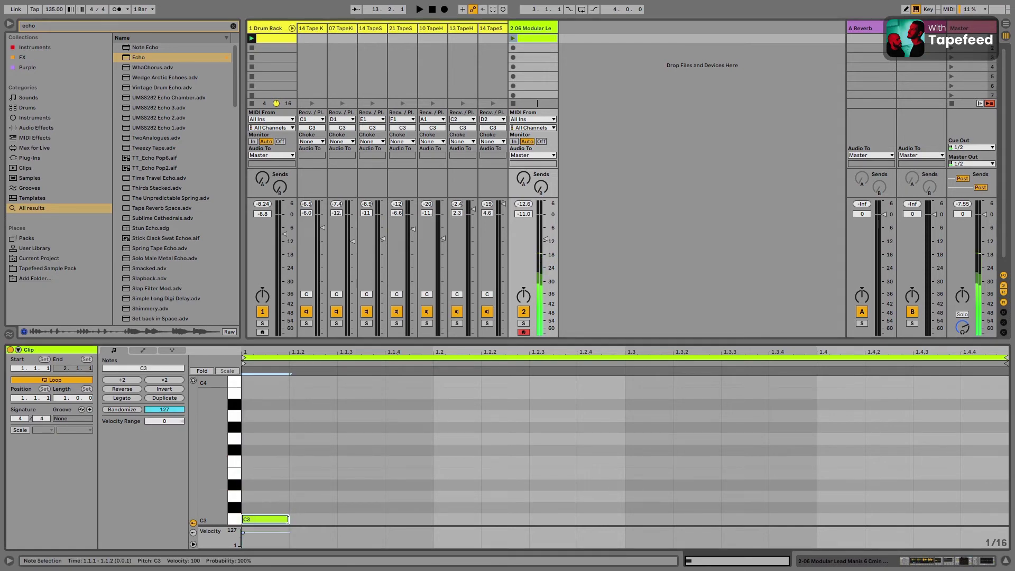
{"action": "left_click_drag", "start_coordinate": [296, 521], "coordinate": [1006, 518]}
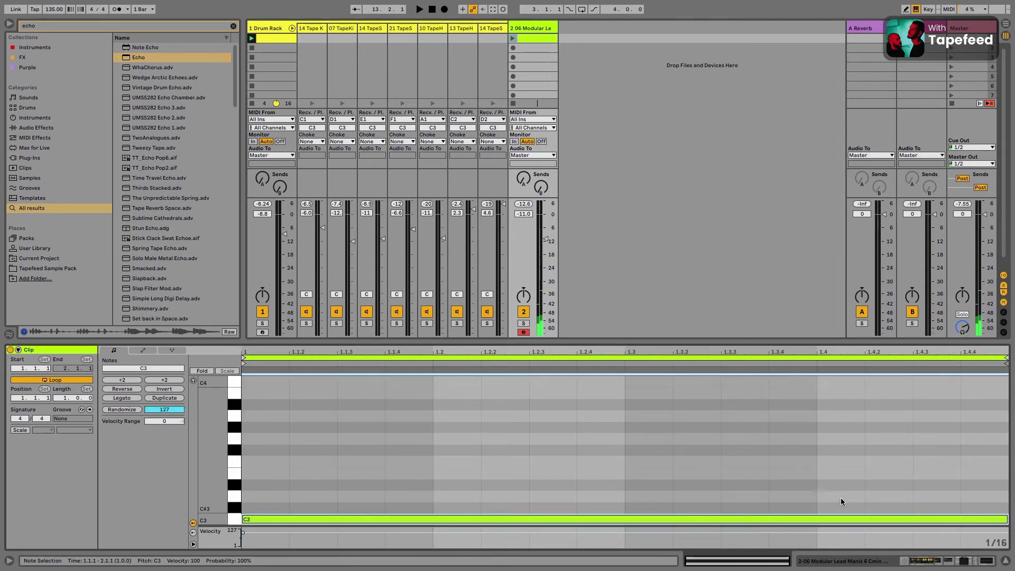
{"action": "left_click_drag", "start_coordinate": [430, 520], "coordinate": [431, 469]}
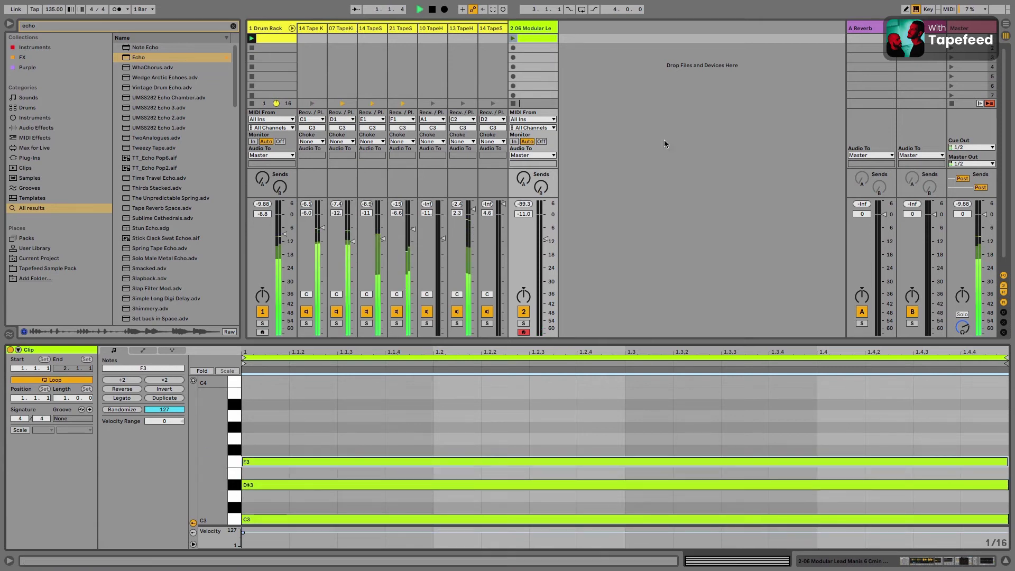
Launch the modular lead clip with the drums, set Simpler filter resonance to 30% and track volume to -13.0 dB, and stop playback.
{"action": "left_click", "coordinate": [513, 38]}
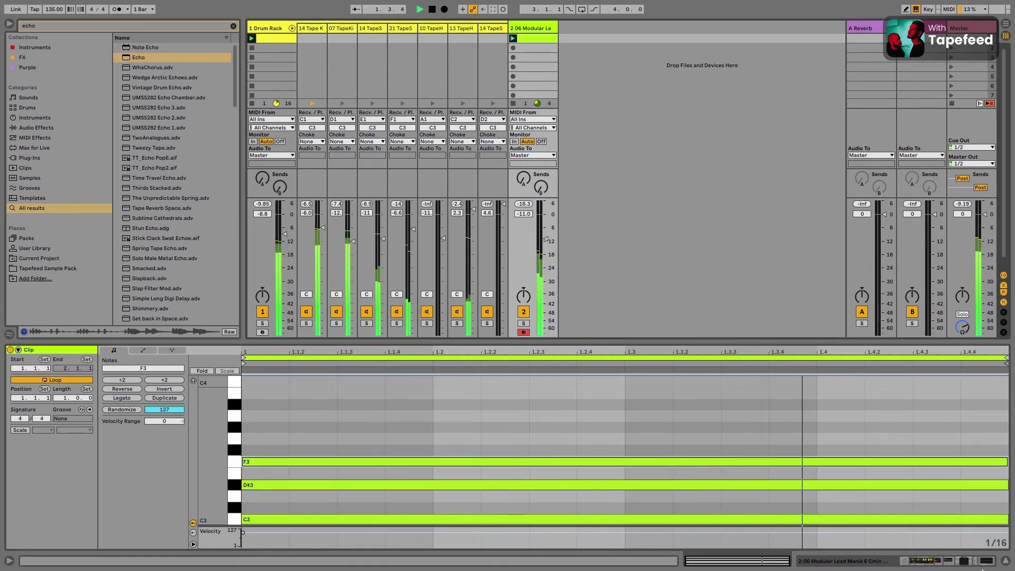
{"action": "left_click", "coordinate": [834, 562]}
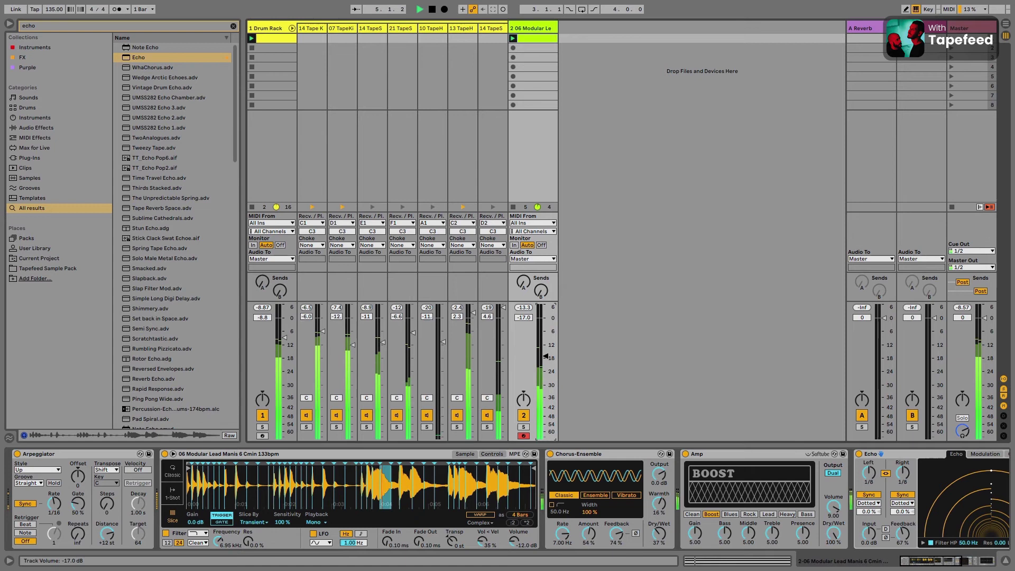
{"action": "left_click_drag", "start_coordinate": [545, 343], "coordinate": [544, 346]}
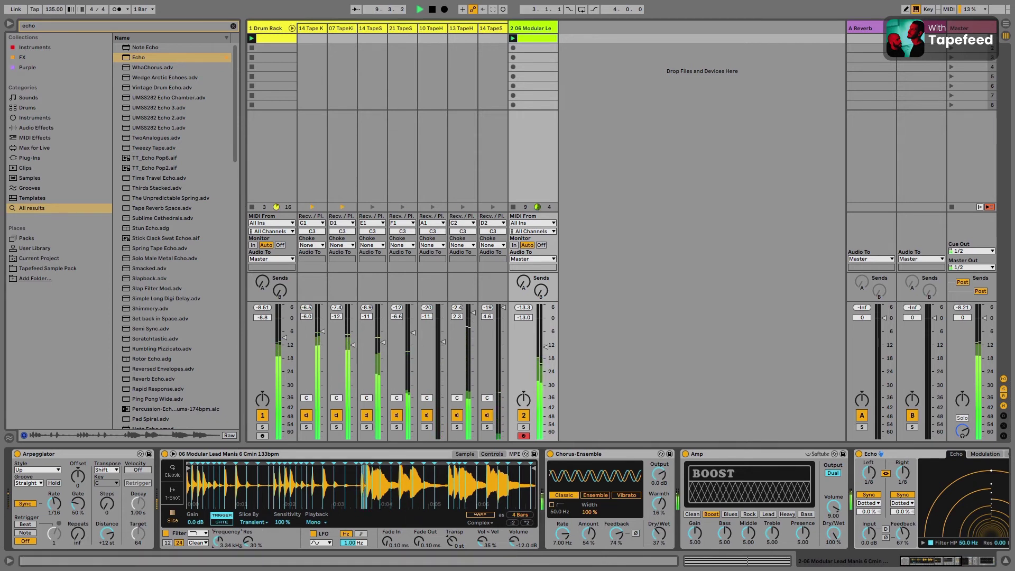
{"action": "key", "text": "space"}
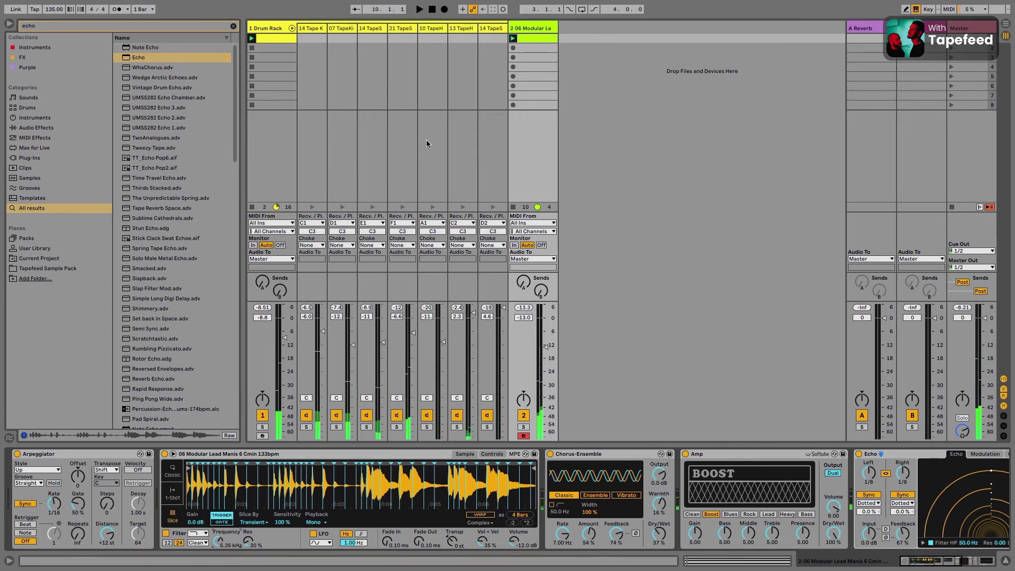
Add a MIDI track after the modular lead and audition samples 59 and 60 in the Tapefeed pack's Effects folder.
{"action": "left_click", "coordinate": [540, 26]}
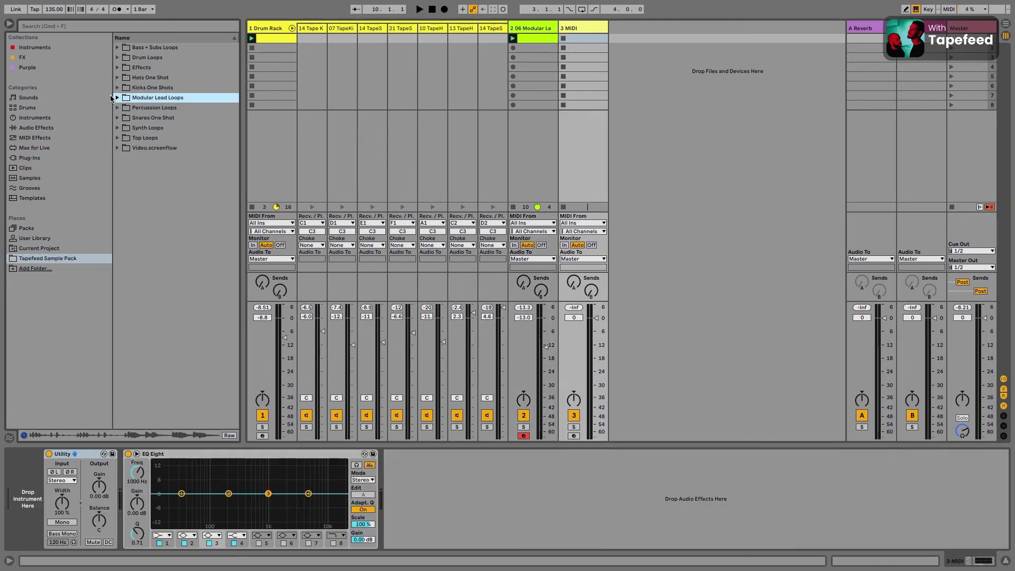
{"action": "left_click", "coordinate": [129, 70]}
{"action": "left_click", "coordinate": [117, 67]}
{"action": "scroll", "coordinate": [180, 147], "scroll_direction": "down", "scroll_amount": 1}
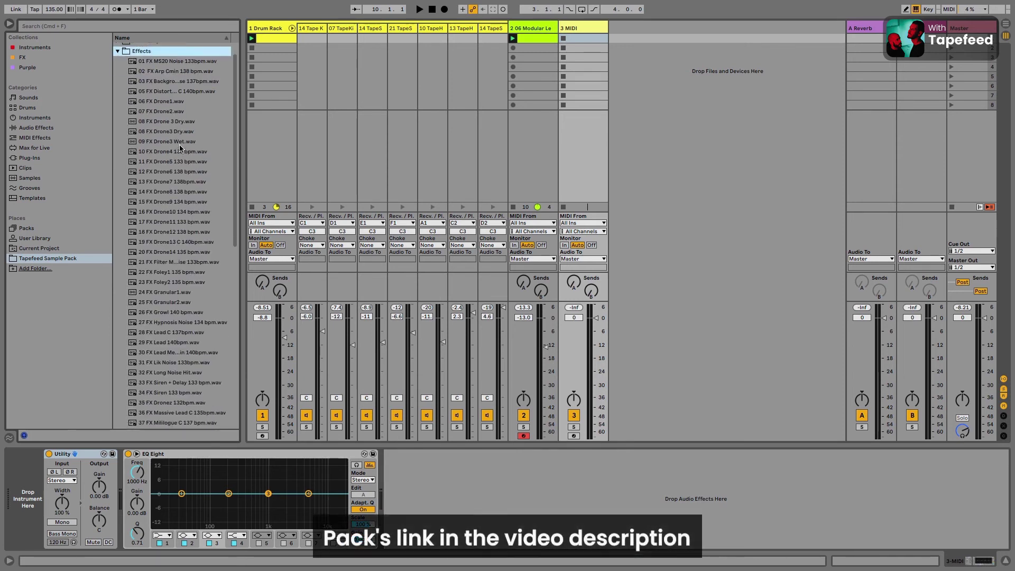
{"action": "scroll", "coordinate": [177, 211], "scroll_direction": "down", "scroll_amount": 10}
{"action": "left_click", "coordinate": [174, 282]}
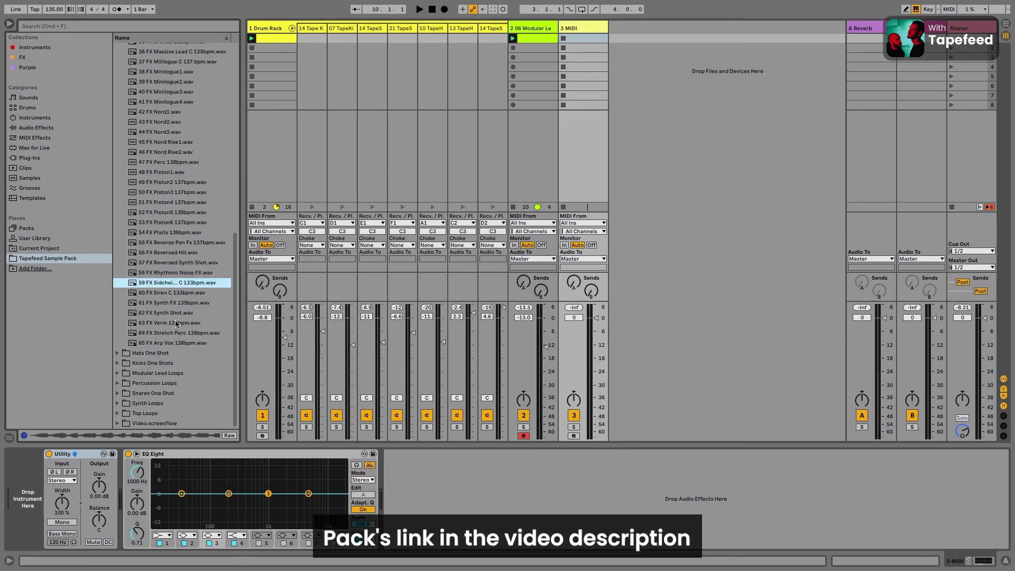
{"action": "left_click", "coordinate": [169, 293]}
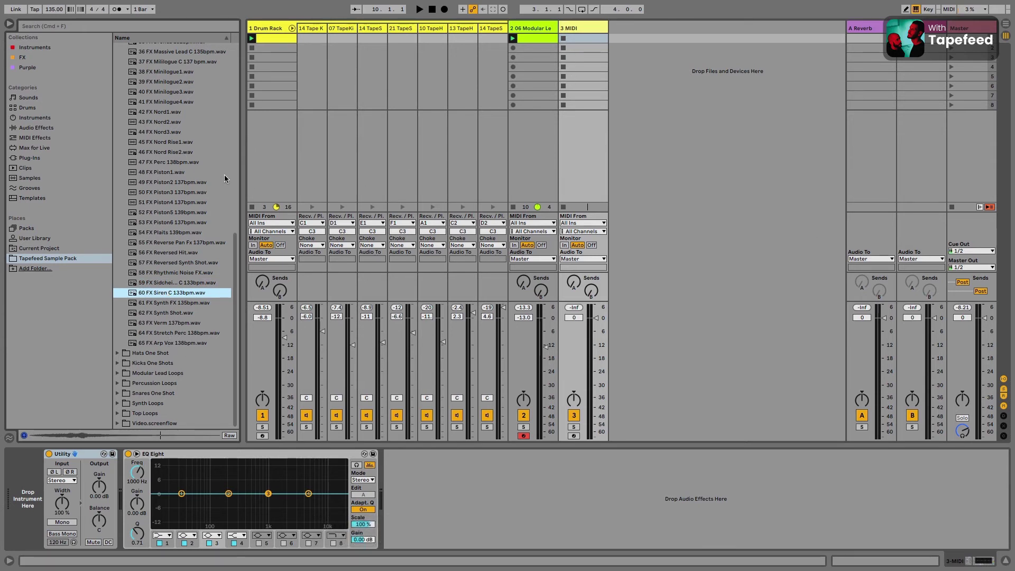
Load 60 FX Siren C 133bpm.wav onto the new MIDI track, set its volume to -10.0 dB and arm it.
{"action": "left_click_drag", "start_coordinate": [134, 295], "coordinate": [40, 513]}
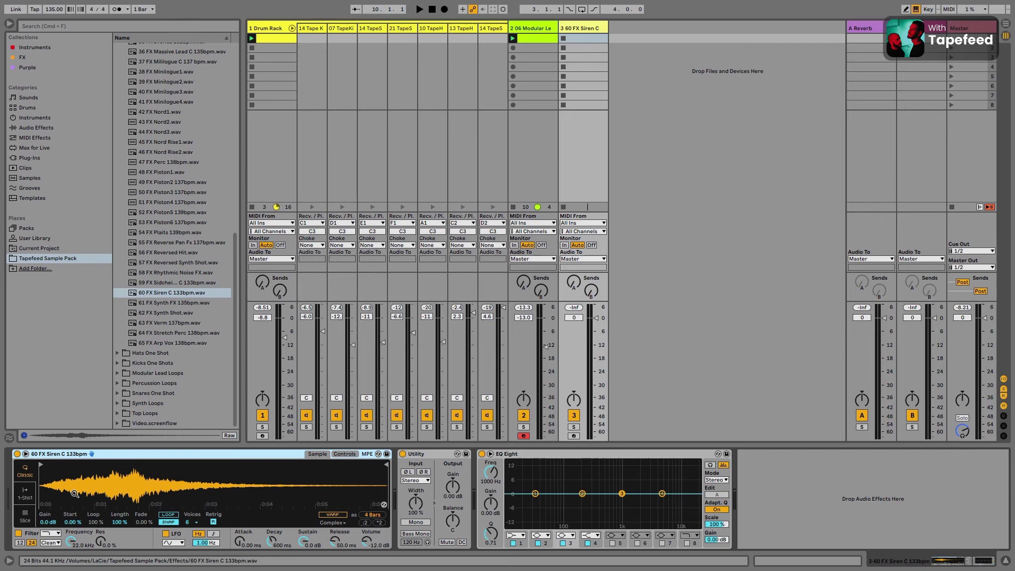
{"action": "left_click_drag", "start_coordinate": [601, 353], "coordinate": [601, 375]}
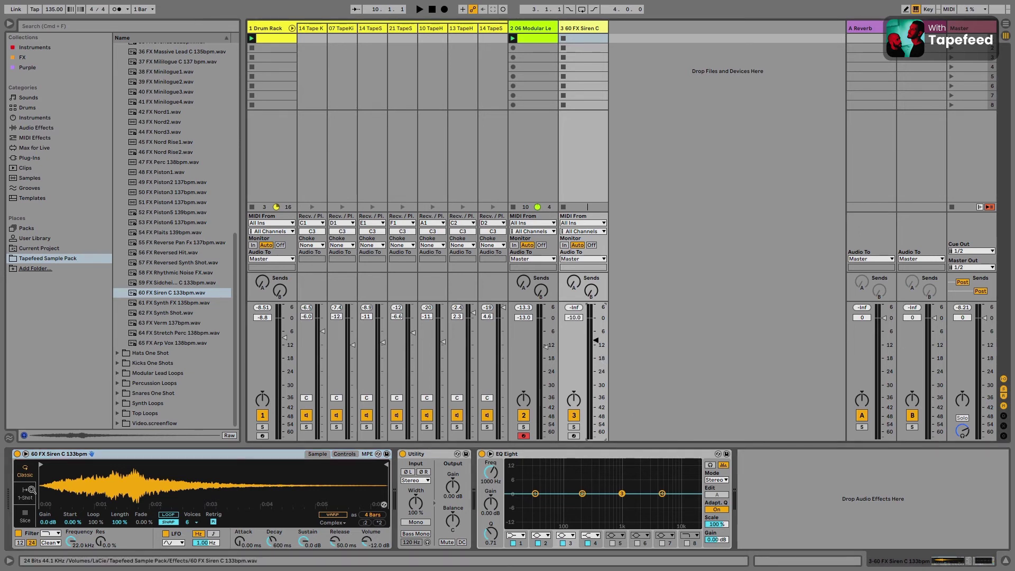
{"action": "left_click", "coordinate": [574, 435]}
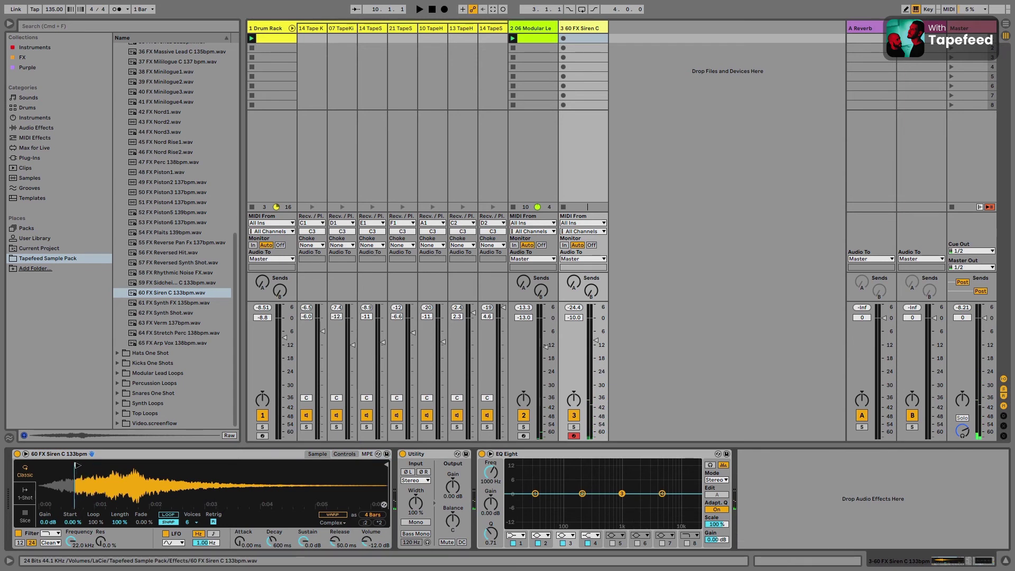
Trim the siren sample to a short one-beat section near its beginning and loop it with start 27.3% and fade 44.5%.
{"action": "left_click_drag", "start_coordinate": [386, 464], "coordinate": [109, 465]}
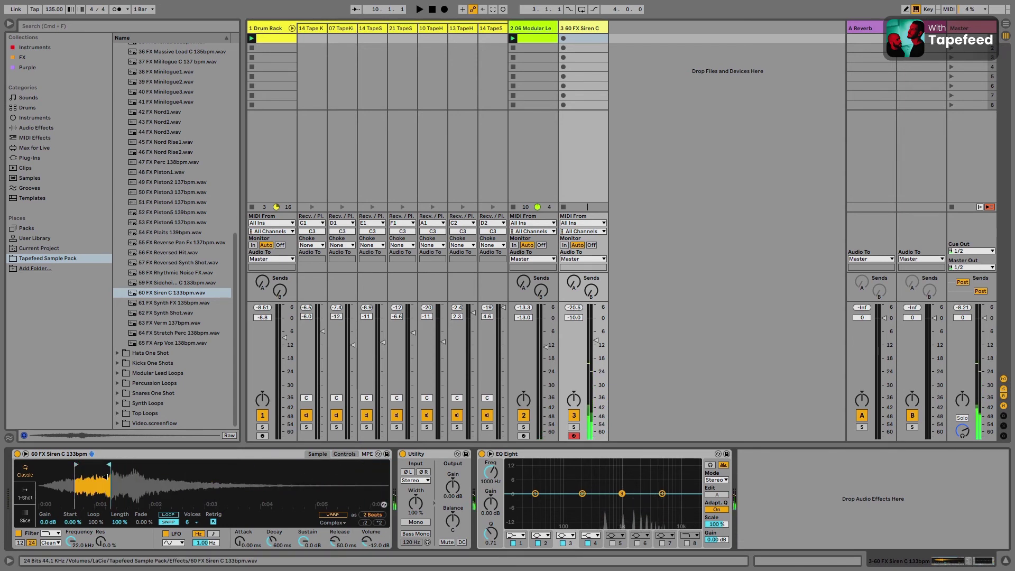
{"action": "left_click", "coordinate": [168, 515]}
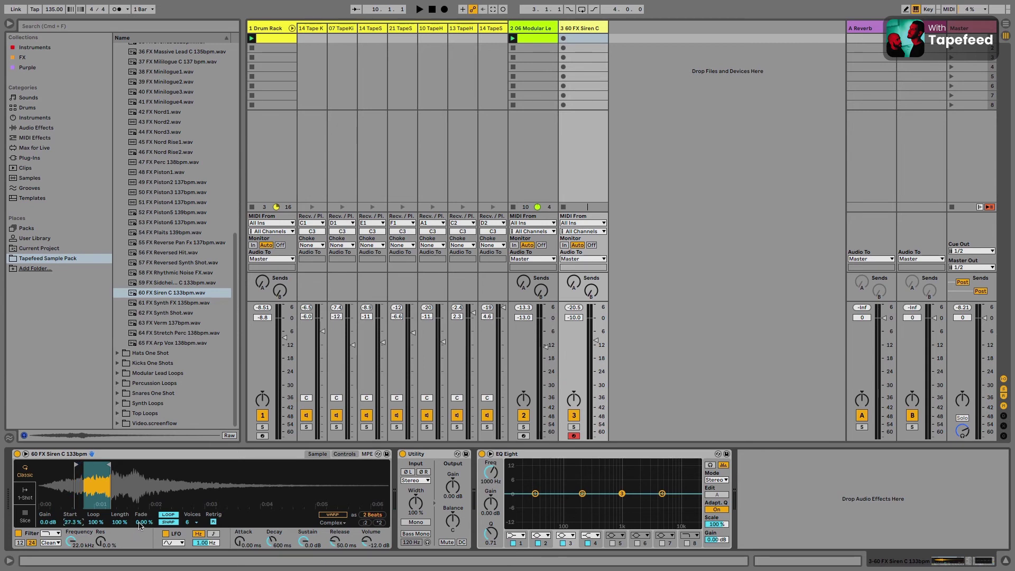
{"action": "left_click_drag", "start_coordinate": [144, 522], "coordinate": [144, 499]}
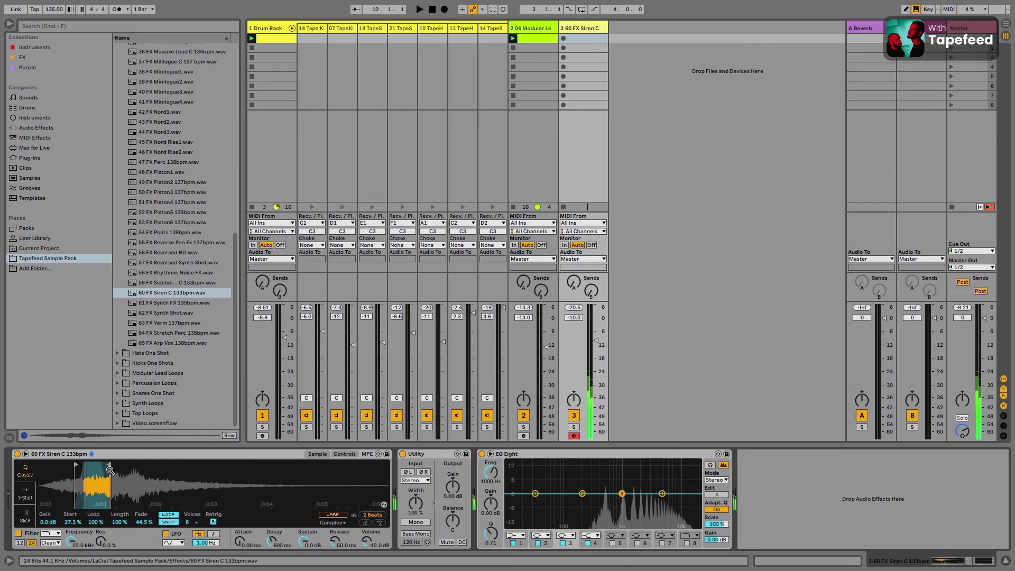
{"action": "left_click_drag", "start_coordinate": [107, 466], "coordinate": [102, 466]}
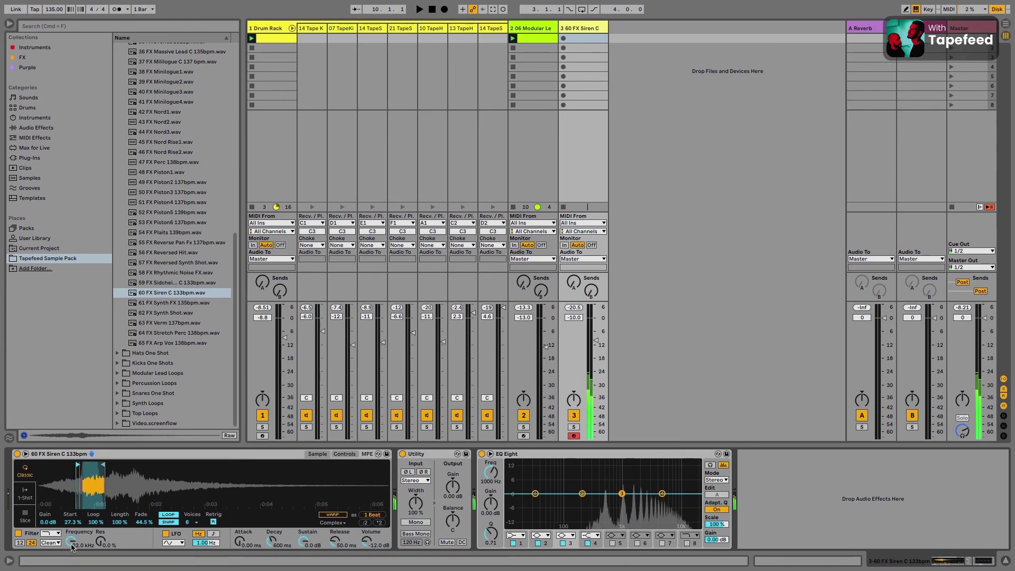
Shift the computer keyboard octave to C4–D5, lower the siren's filter frequency to 3.91 kHz and start playback.
{"action": "key", "text": "x"}
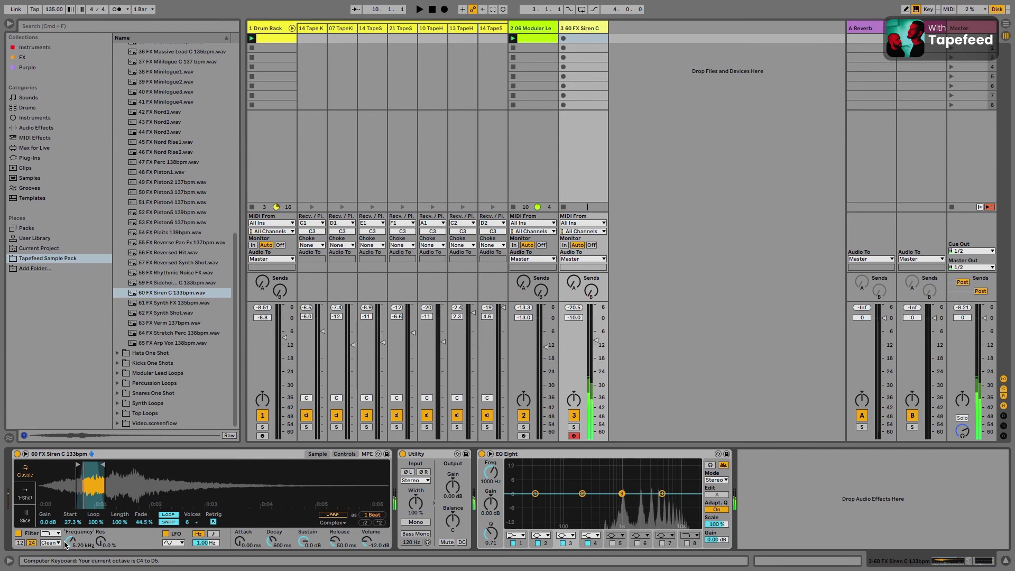
{"action": "mouse_move", "coordinate": [70, 540]}
{"action": "left_mouse_down"}
{"action": "mouse_move", "coordinate": [71, 511]}
{"action": "mouse_move", "coordinate": [70, 546]}
{"action": "left_mouse_up"}
{"action": "key", "text": "space"}
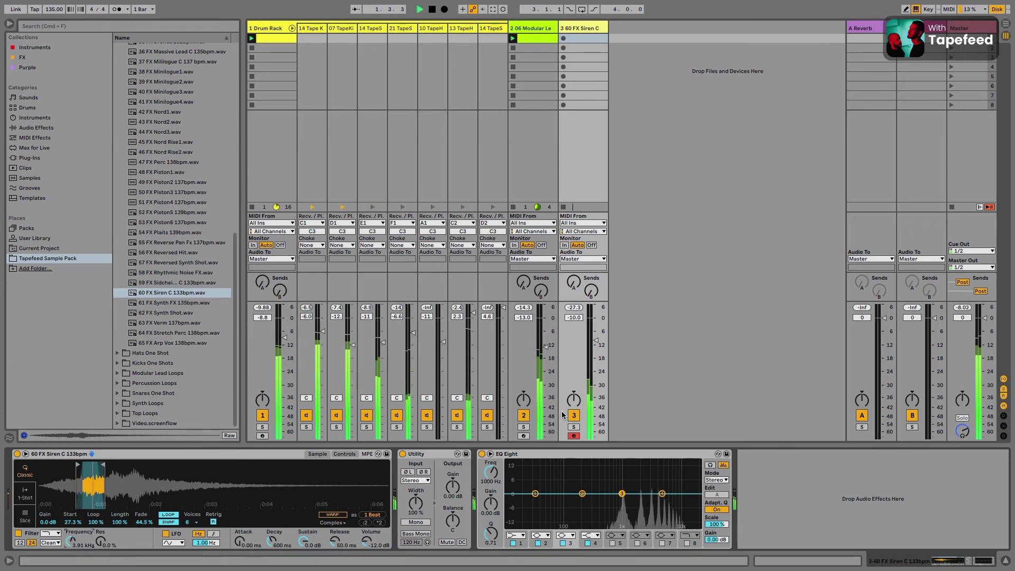
Lower the siren sampler's filter frequency to 2.32 kHz and solo the siren track.
{"action": "left_click_drag", "start_coordinate": [70, 543], "coordinate": [70, 547]}
{"action": "left_click", "coordinate": [575, 427]}
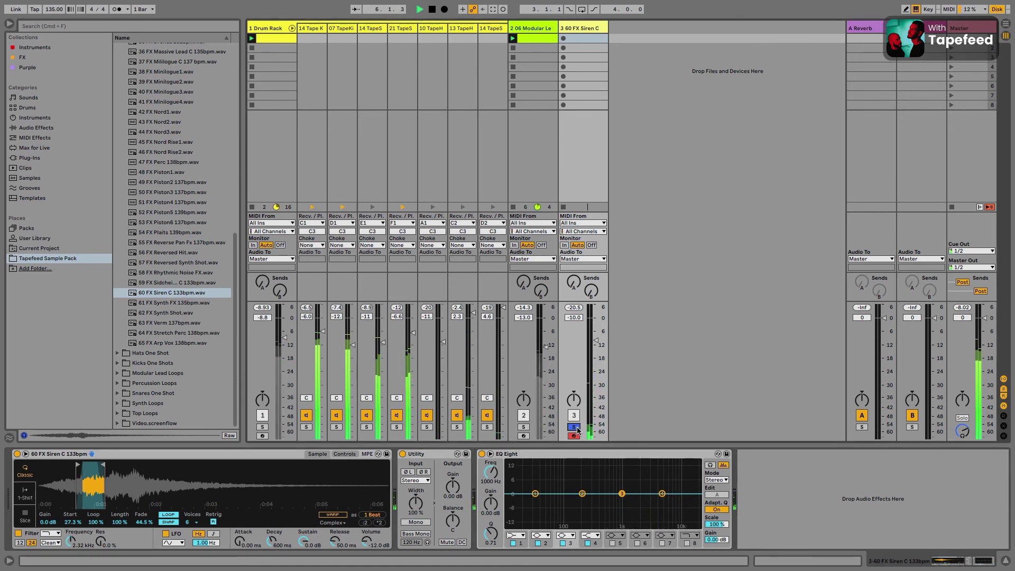
Search all browser results for "rever" and insert the Reverb effect between the siren's sampler and Utility.
{"action": "left_click", "coordinate": [52, 27]}
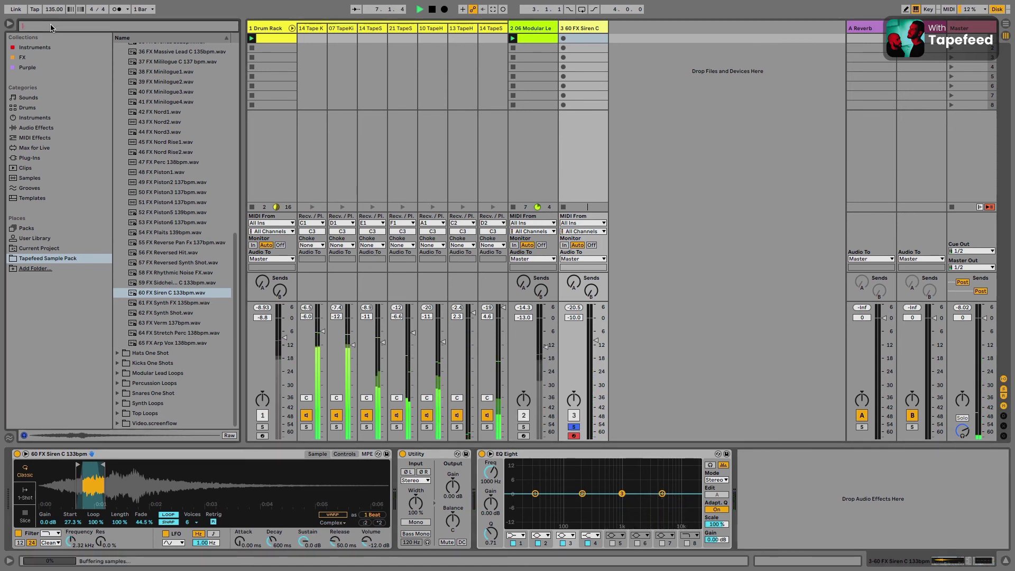
{"action": "type", "text": "rever"}
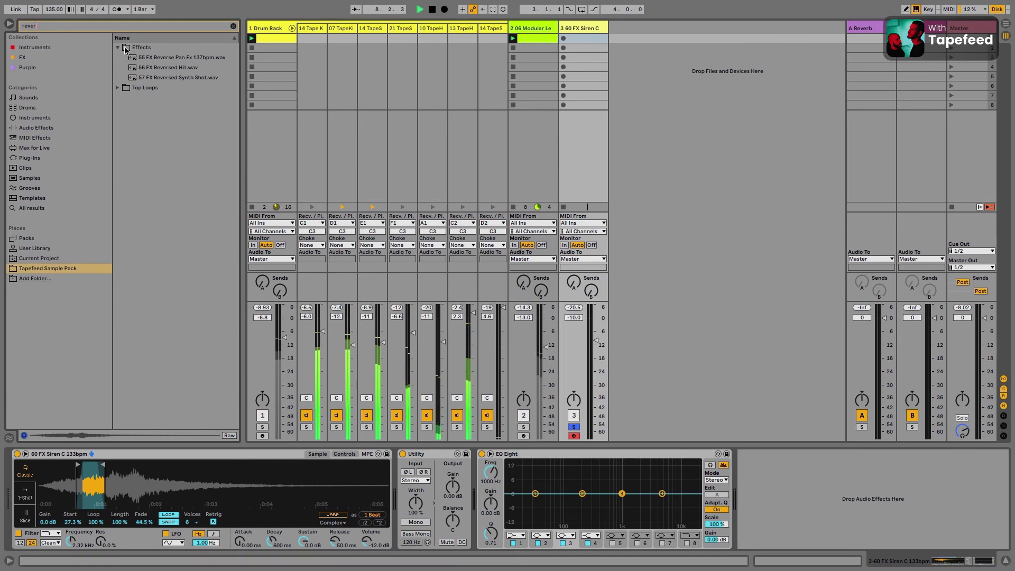
{"action": "left_click", "coordinate": [50, 207]}
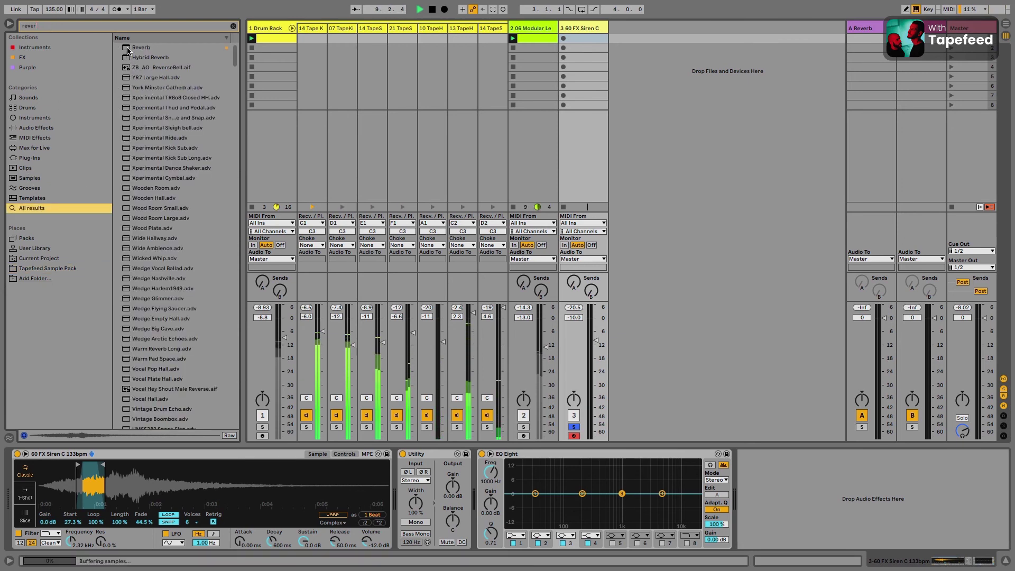
{"action": "left_click_drag", "start_coordinate": [141, 47], "coordinate": [404, 479]}
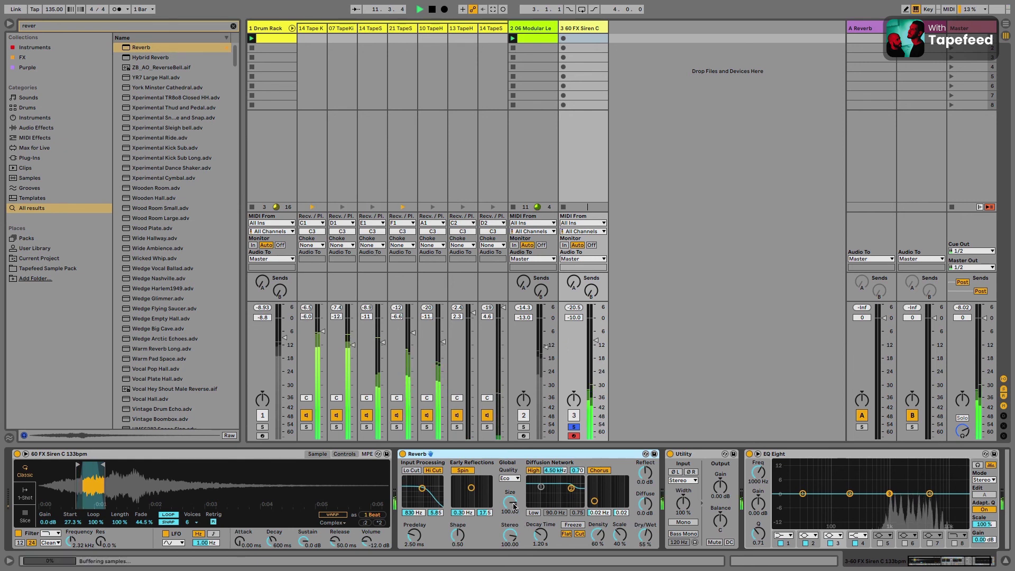
Set the siren's Reverb to High quality, size 14.31, decay time 15.4 s and dry/wet 62%.
{"action": "left_click", "coordinate": [509, 478]}
{"action": "left_click", "coordinate": [508, 502]}
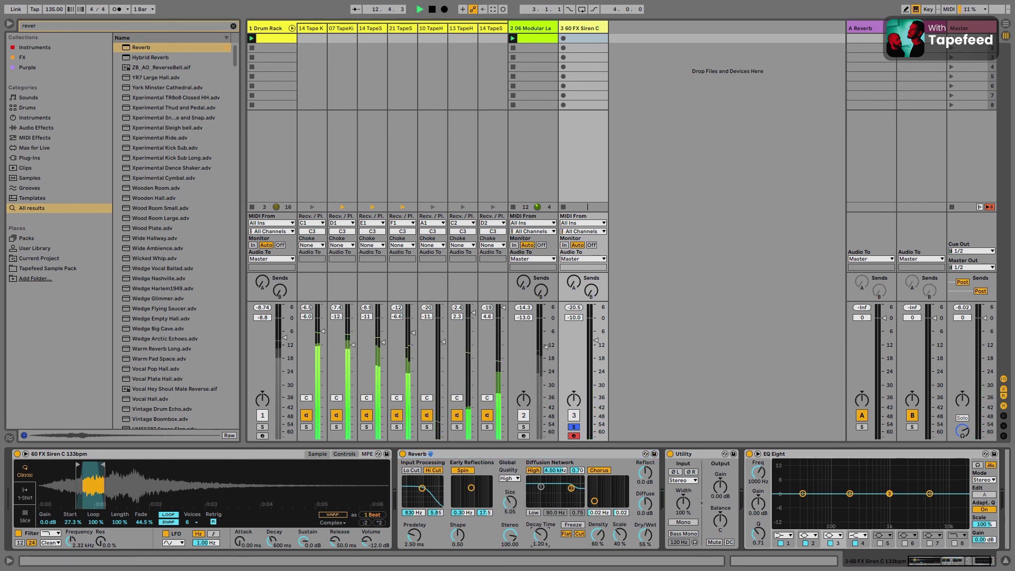
{"action": "mouse_move", "coordinate": [540, 535]}
{"action": "left_mouse_down"}
{"action": "mouse_move", "coordinate": [540, 497]}
{"action": "mouse_move", "coordinate": [509, 491]}
{"action": "mouse_move", "coordinate": [540, 531]}
{"action": "left_mouse_up"}
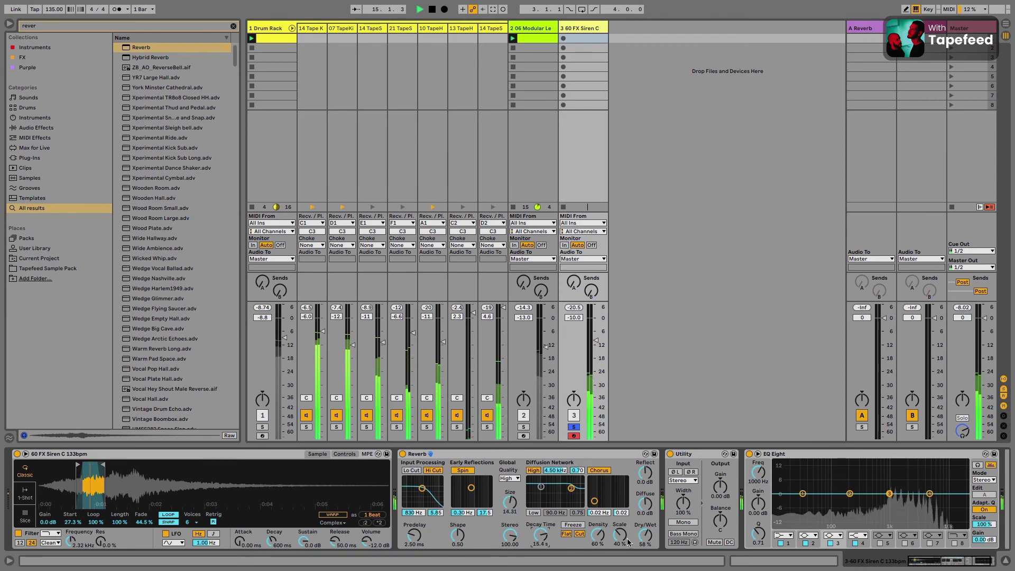
{"action": "left_click_drag", "start_coordinate": [644, 535], "coordinate": [644, 530]}
Set the siren's filter to 2.85 kHz, switch its circuit to MS2 and raise the drive to 6.38 dB.
{"action": "left_click_drag", "start_coordinate": [70, 540], "coordinate": [71, 522]}
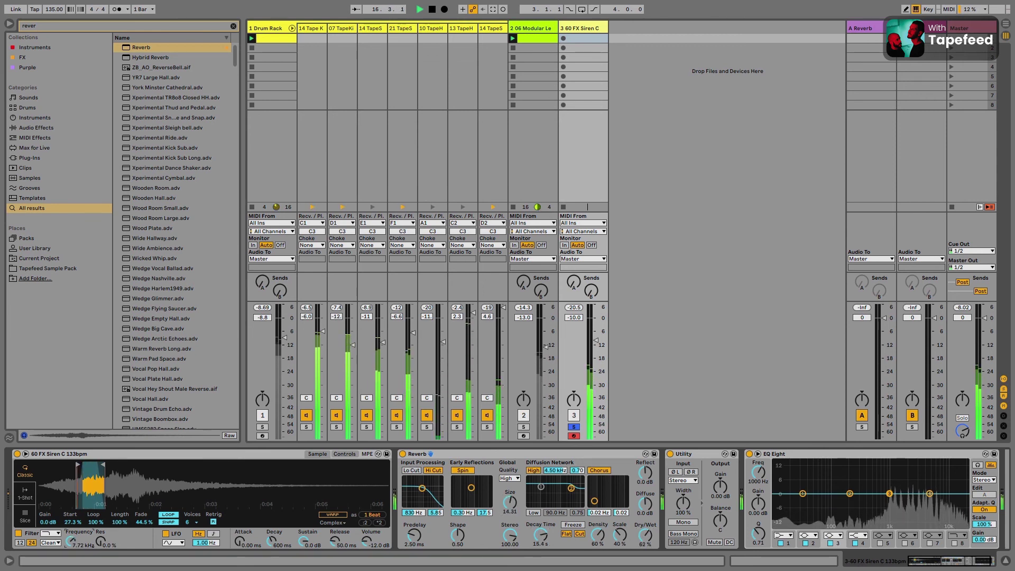
{"action": "left_click", "coordinate": [53, 543]}
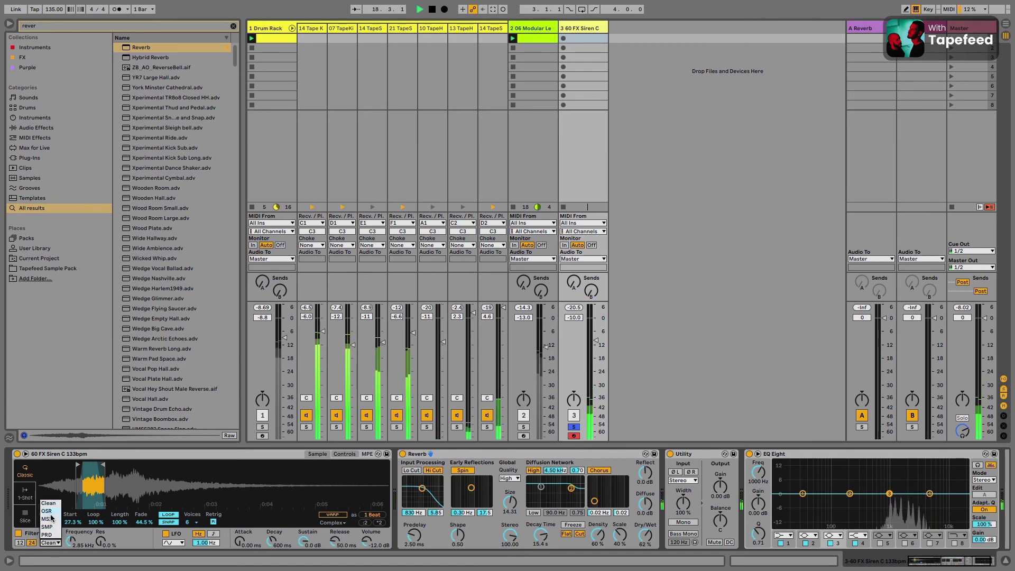
{"action": "left_click", "coordinate": [51, 518]}
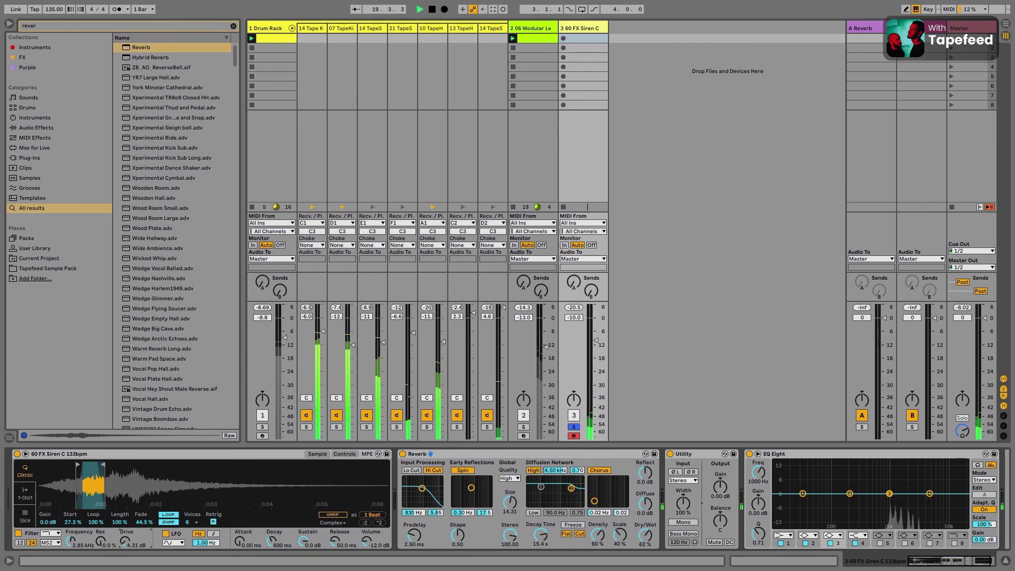
{"action": "left_click_drag", "start_coordinate": [125, 540], "coordinate": [124, 529]}
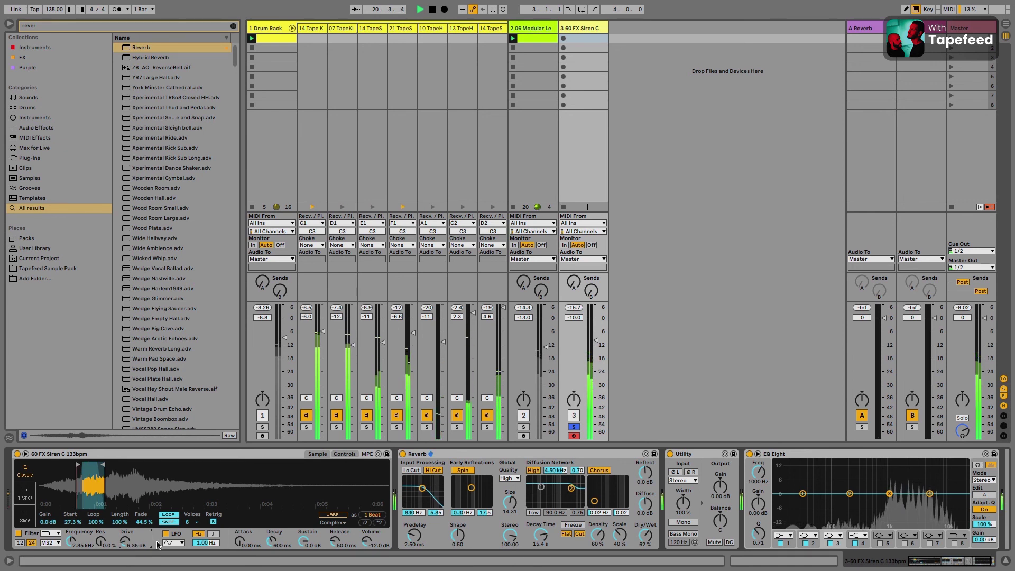
Unsolo the siren track, set its volume to -16.8 dB and lower its filter frequency further.
{"action": "left_click", "coordinate": [574, 427]}
{"action": "left_click_drag", "start_coordinate": [590, 368], "coordinate": [590, 387]}
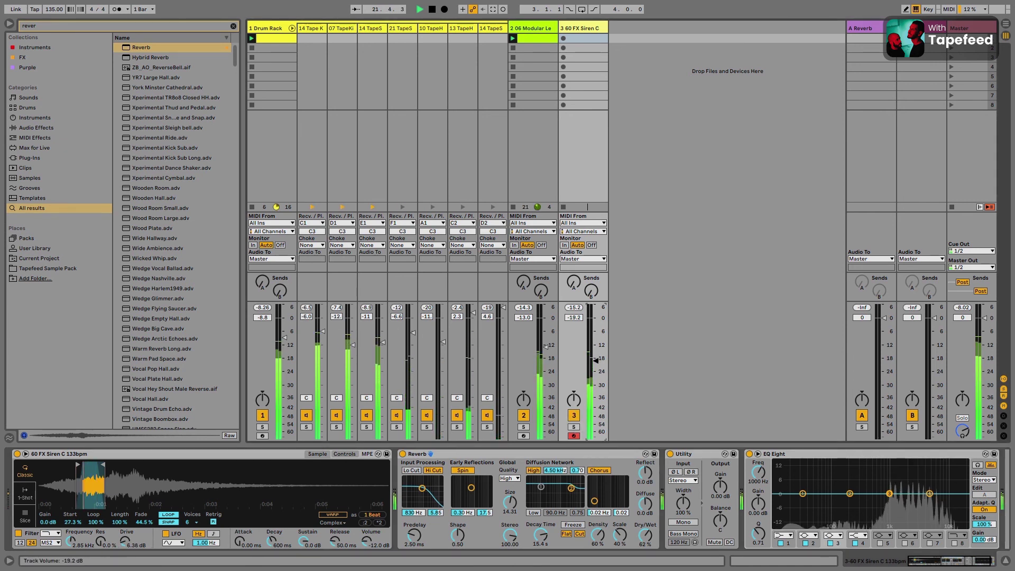
{"action": "mouse_move", "coordinate": [69, 544]}
{"action": "left_mouse_down"}
{"action": "mouse_move", "coordinate": [69, 532]}
{"action": "mouse_move", "coordinate": [69, 550]}
{"action": "mouse_move", "coordinate": [69, 541]}
{"action": "left_mouse_up"}
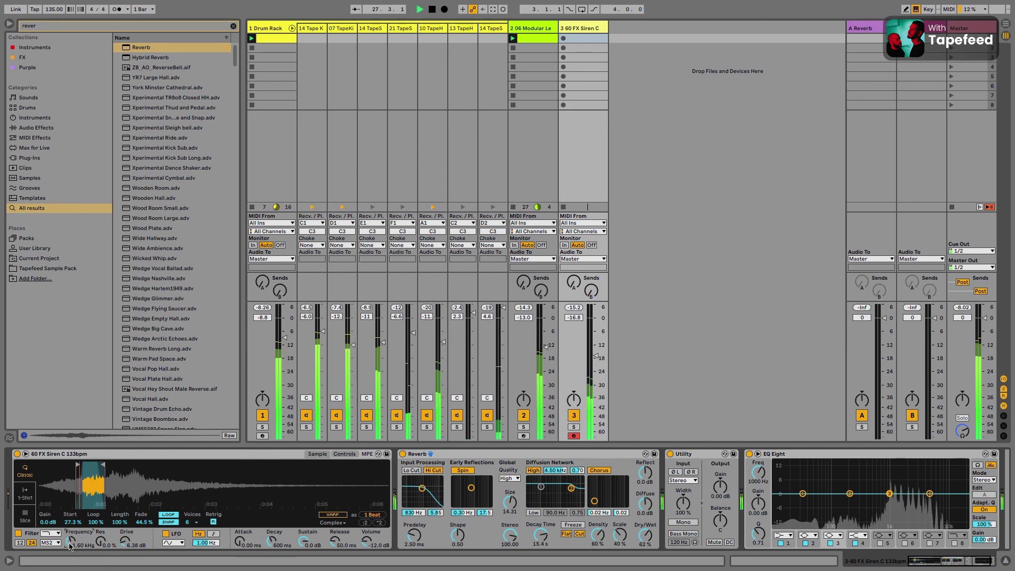